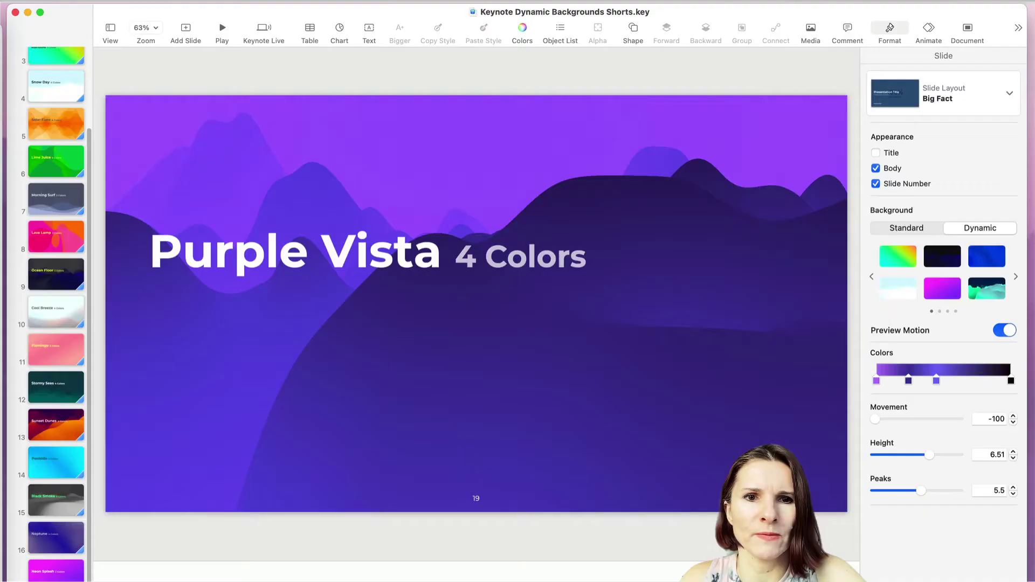
pyautogui.scroll(5, 67, 78)
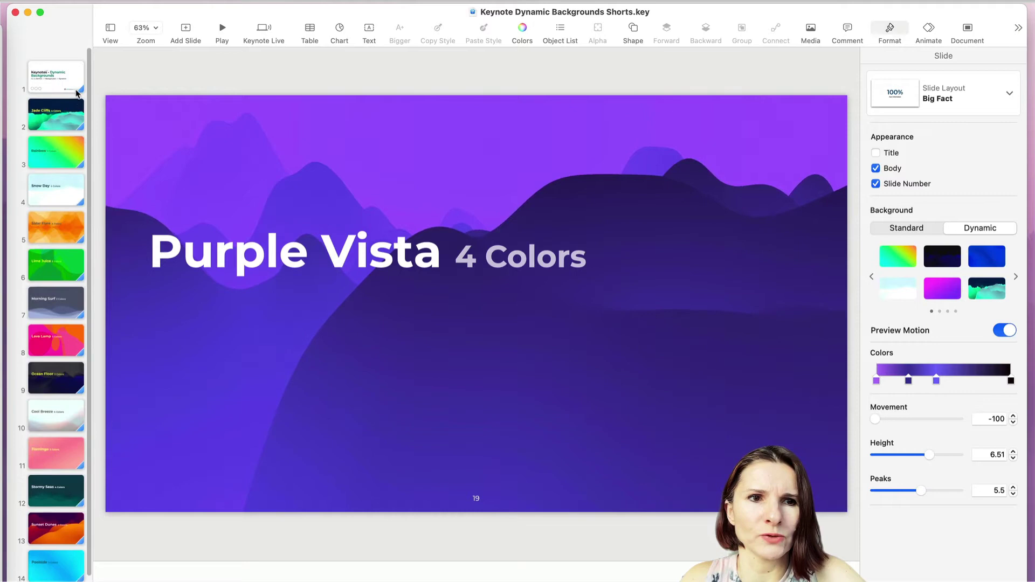
# Open the Jade Cliffs slide and hide, then restore, the Format inspector.
pyautogui.click(65, 100)
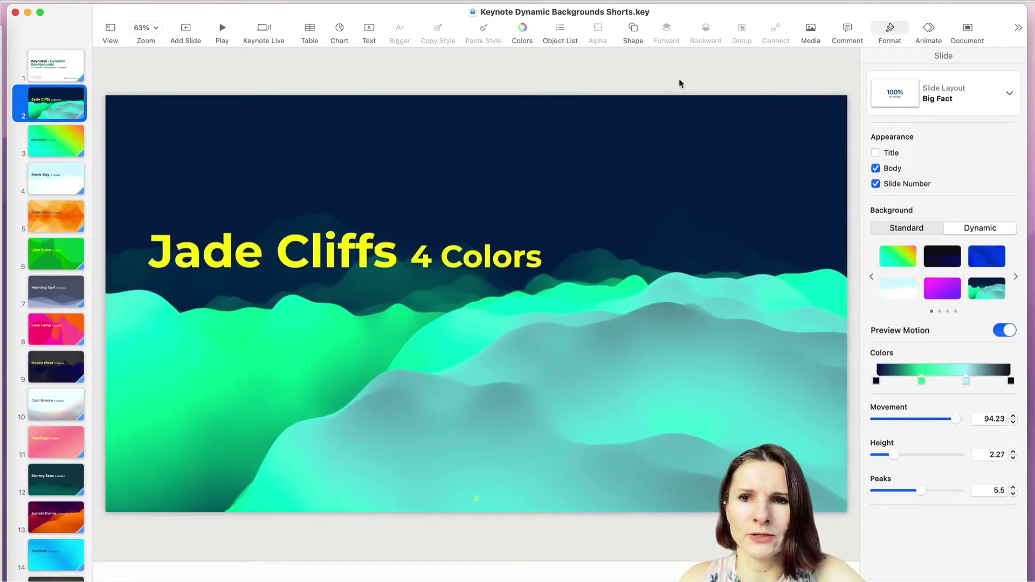
pyautogui.click(890, 28)
pyautogui.click(890, 28)
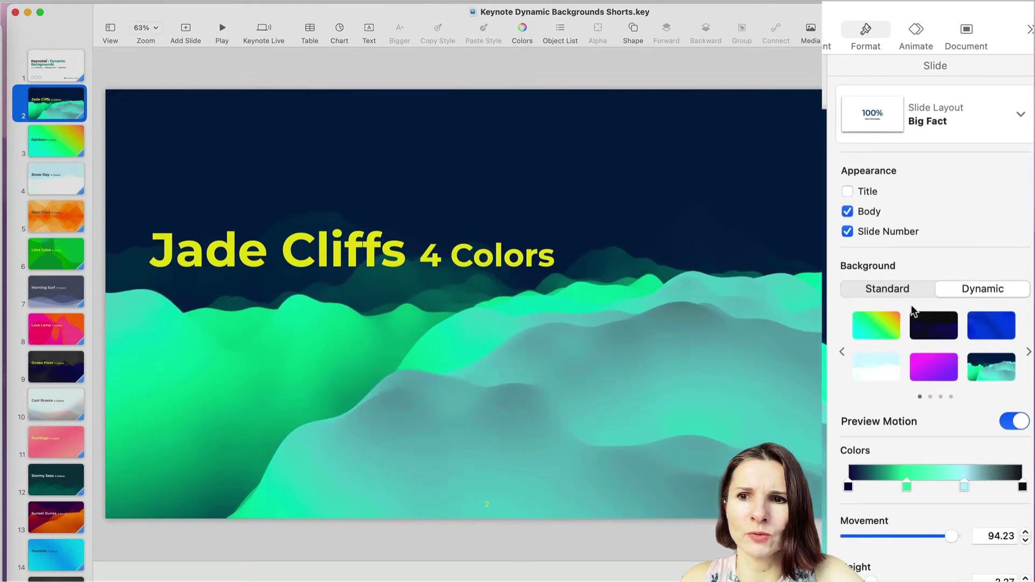
# Switch the background to a Standard fill and try Gradient and Advanced Gradient fills.
pyautogui.click(872, 293)
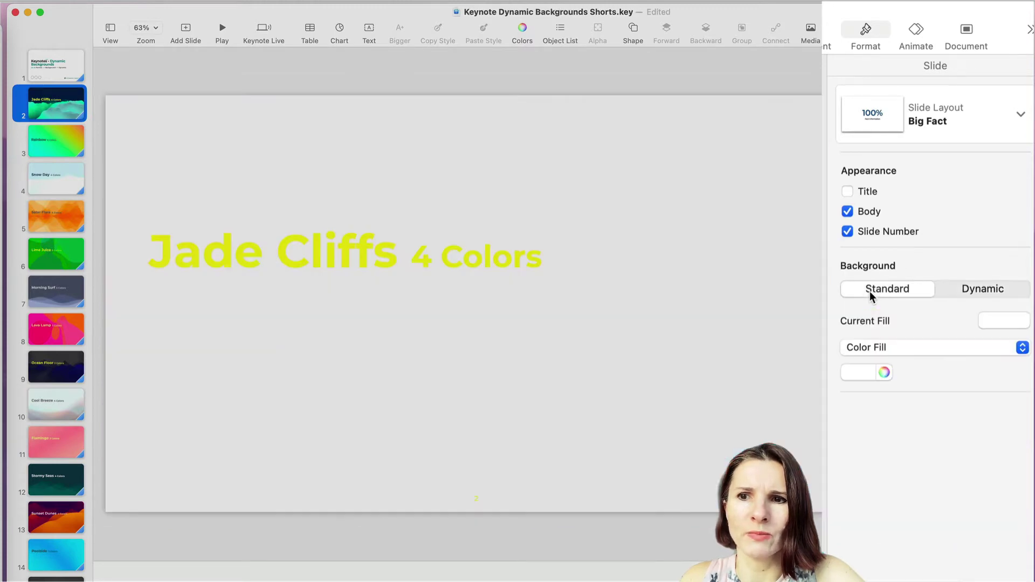
pyautogui.click(893, 349)
pyautogui.click(898, 365)
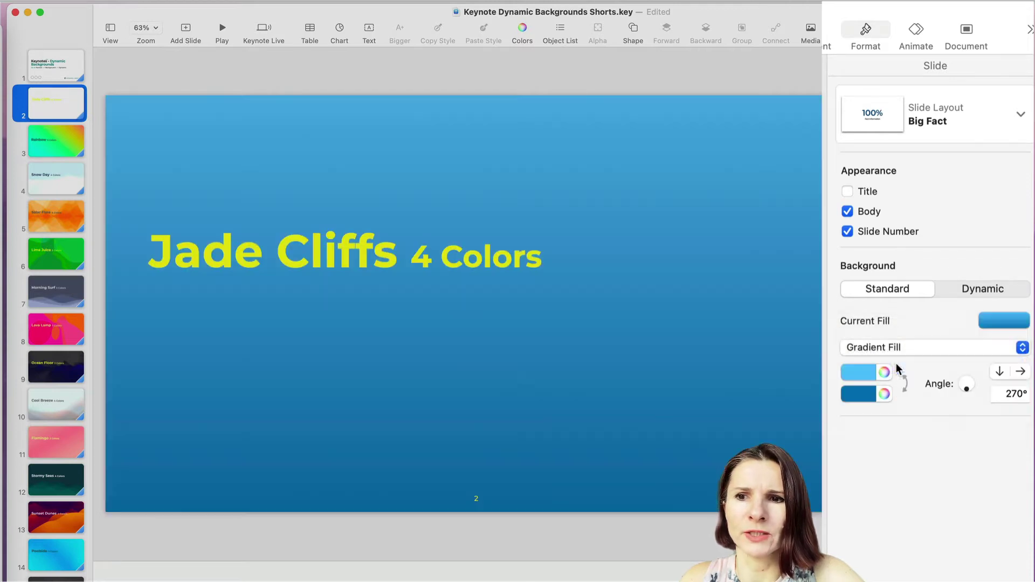
pyautogui.click(898, 350)
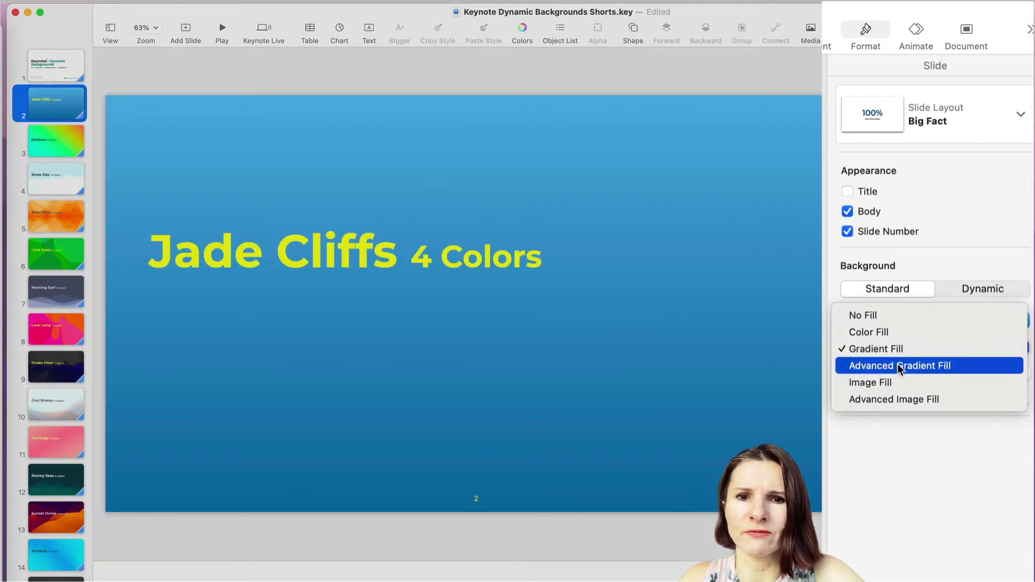
pyautogui.click(900, 369)
# Try Image and Tinted Image fills, then set the background to No Fill.
pyautogui.click(906, 349)
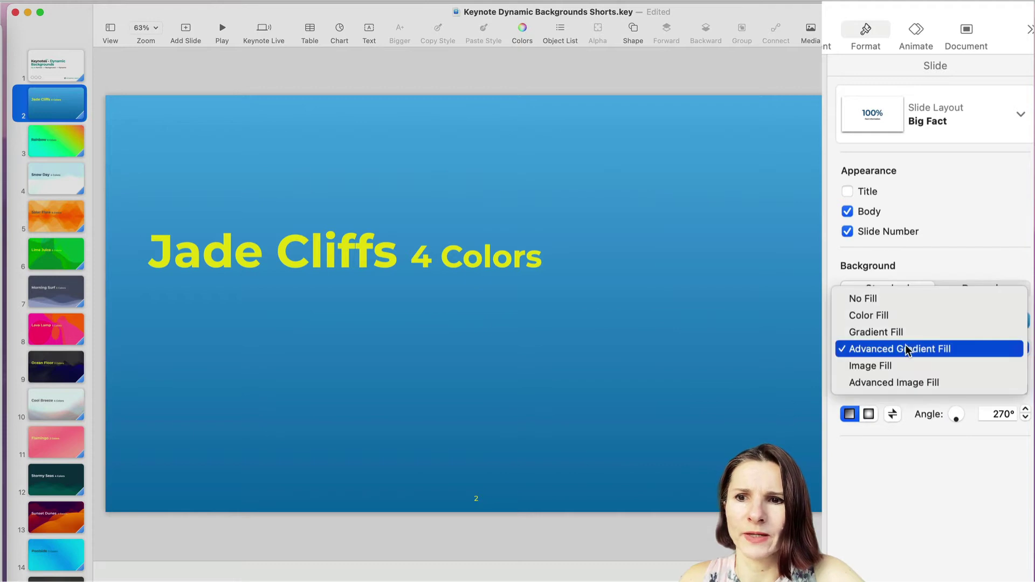
pyautogui.click(886, 368)
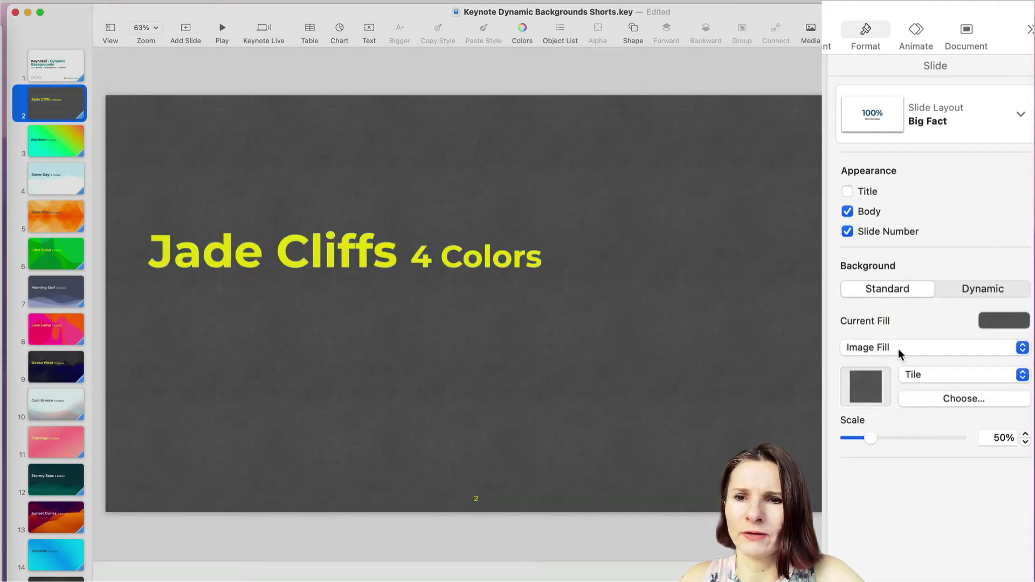
pyautogui.click(900, 349)
pyautogui.click(895, 368)
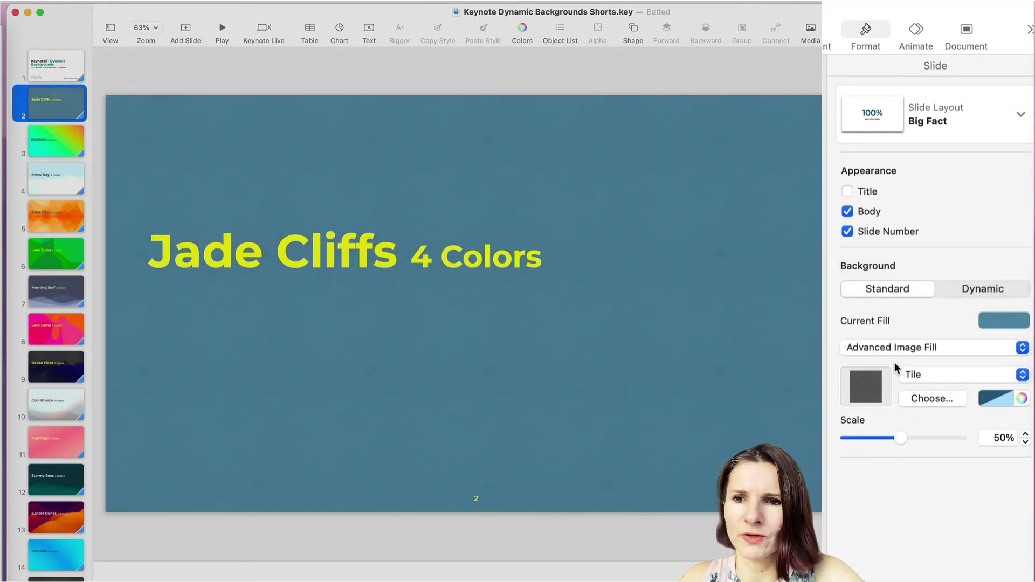
pyautogui.click(888, 349)
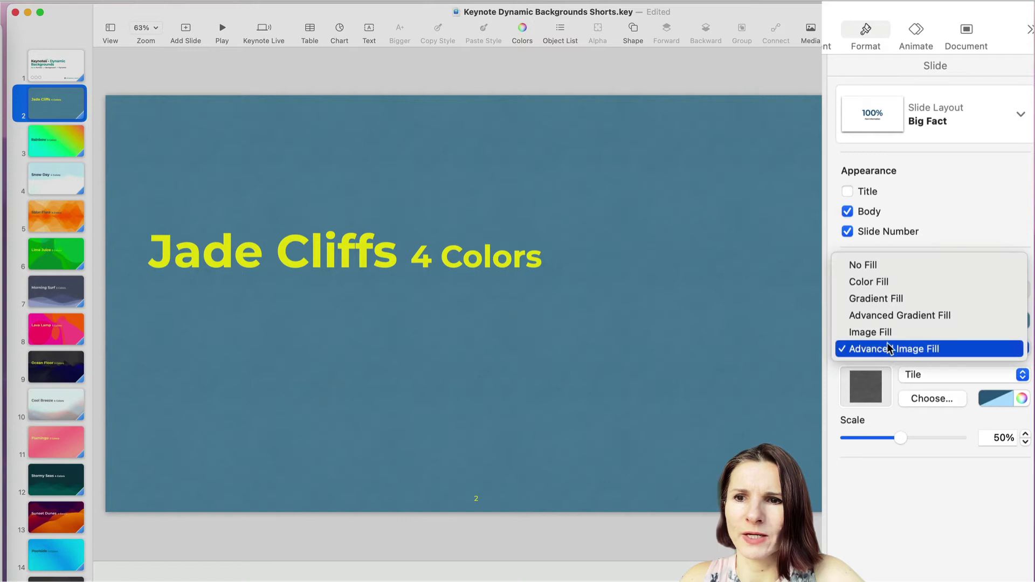
pyautogui.click(882, 267)
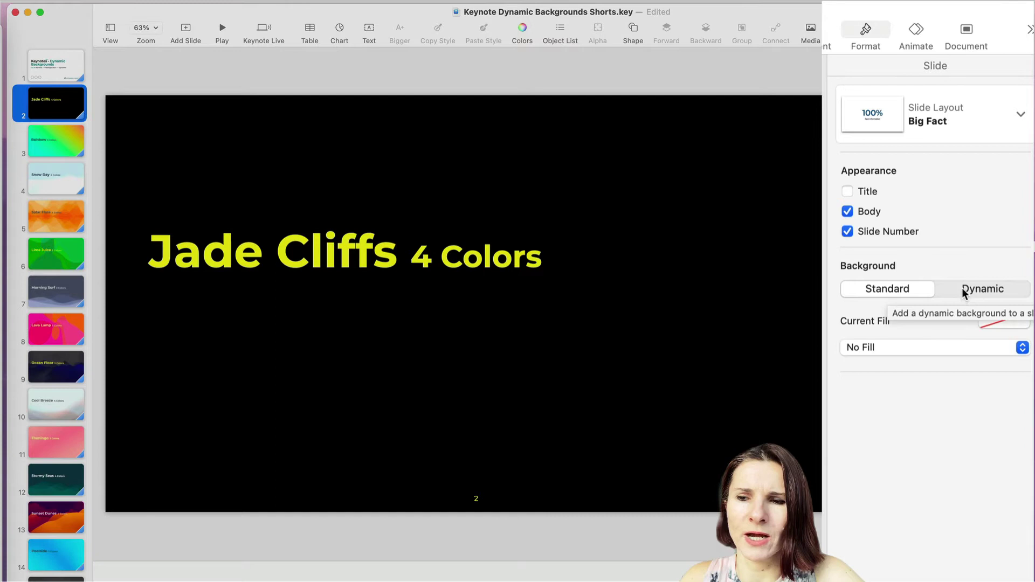
# Switch to a Dynamic background, browse the preset pages and apply the Jade Cliffs teal mountains.
pyautogui.click(983, 289)
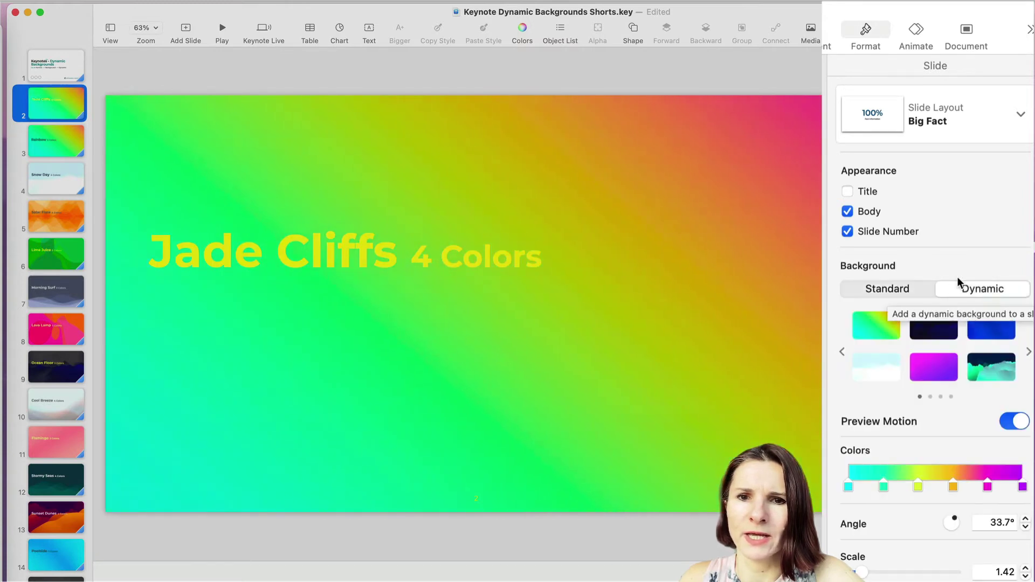
pyautogui.click(1028, 352)
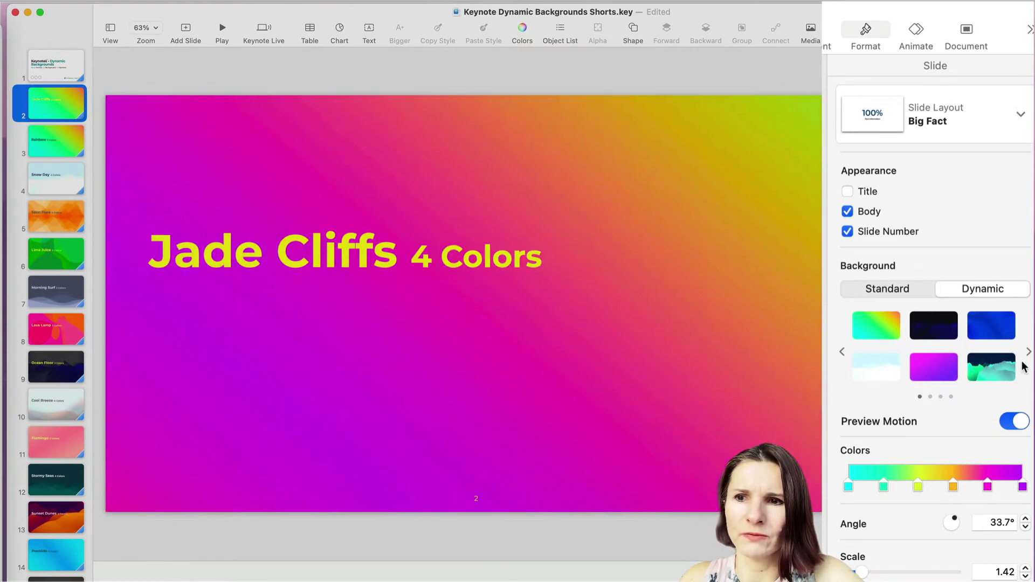
pyautogui.click(991, 366)
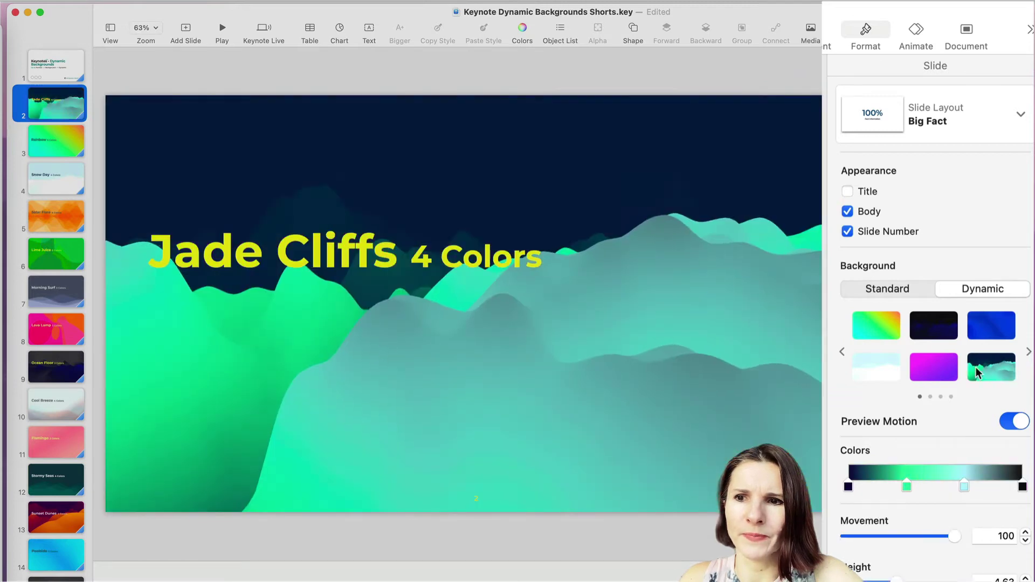
pyautogui.click(1028, 352)
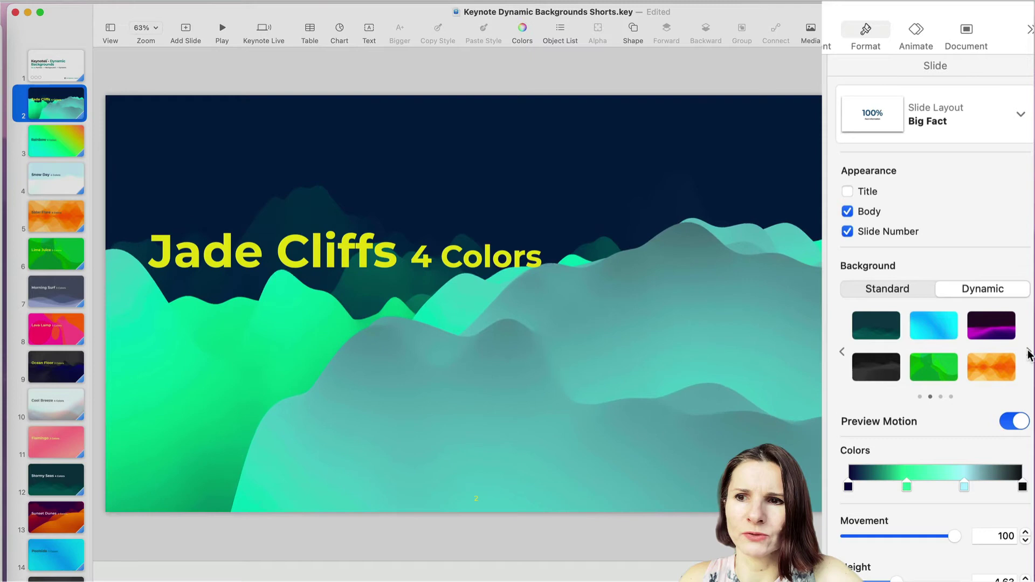
pyautogui.click(1028, 353)
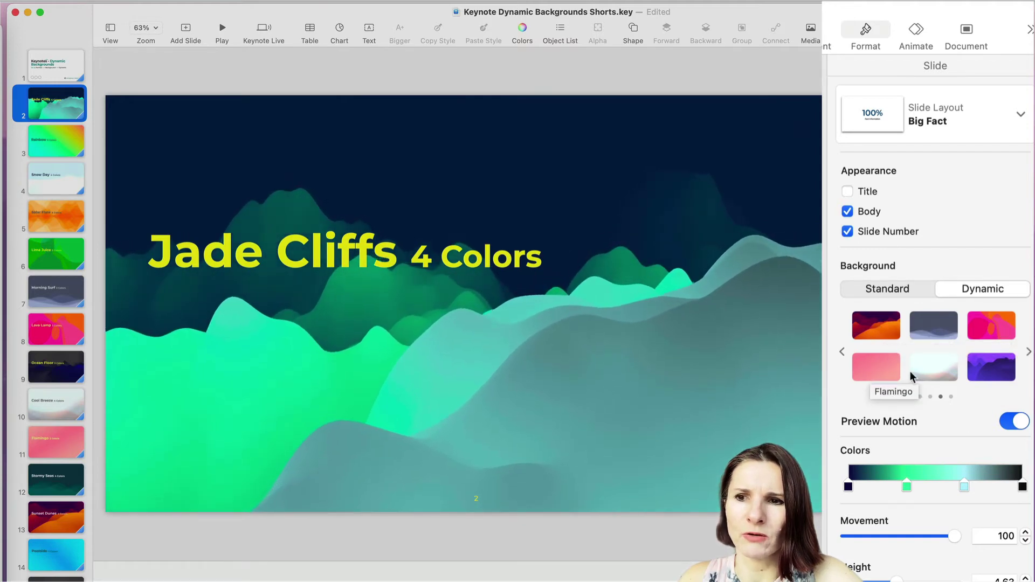
pyautogui.click(842, 352)
pyautogui.click(842, 353)
pyautogui.click(998, 372)
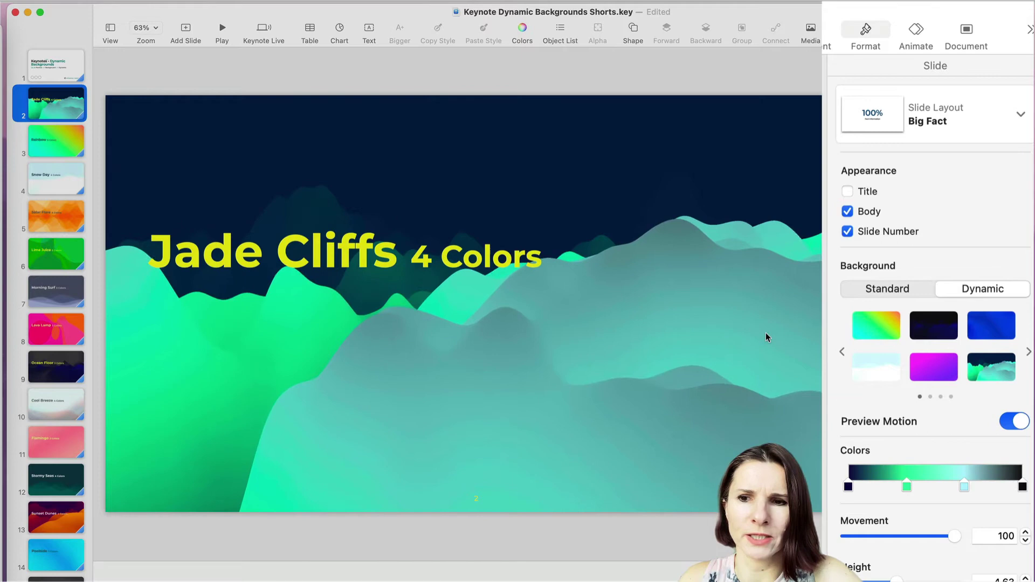
# Shift the green colour stop and recolour the mountains pale cyan.
pyautogui.click(1011, 422)
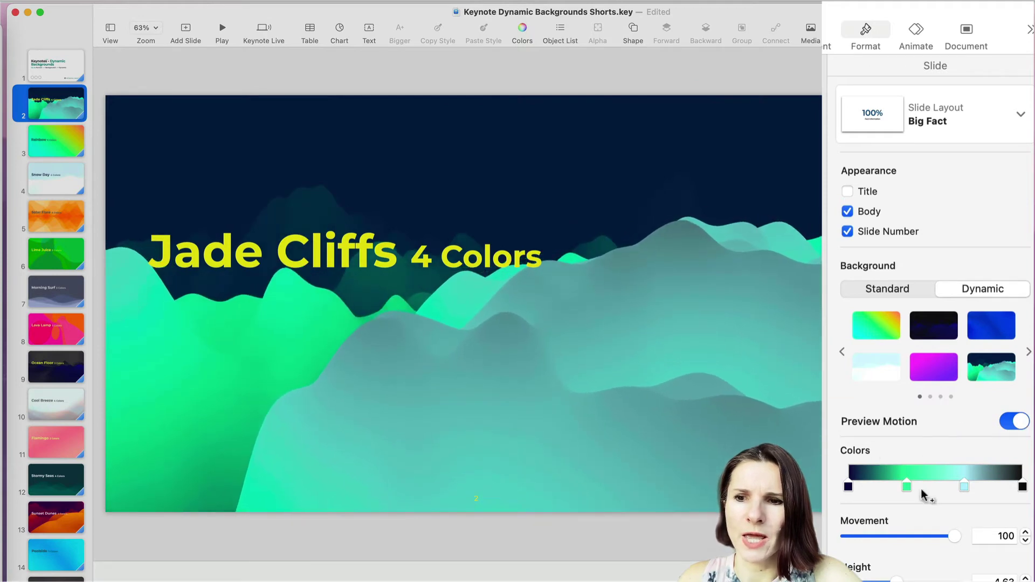
pyautogui.moveTo(909, 490); pyautogui.dragTo(895, 492)
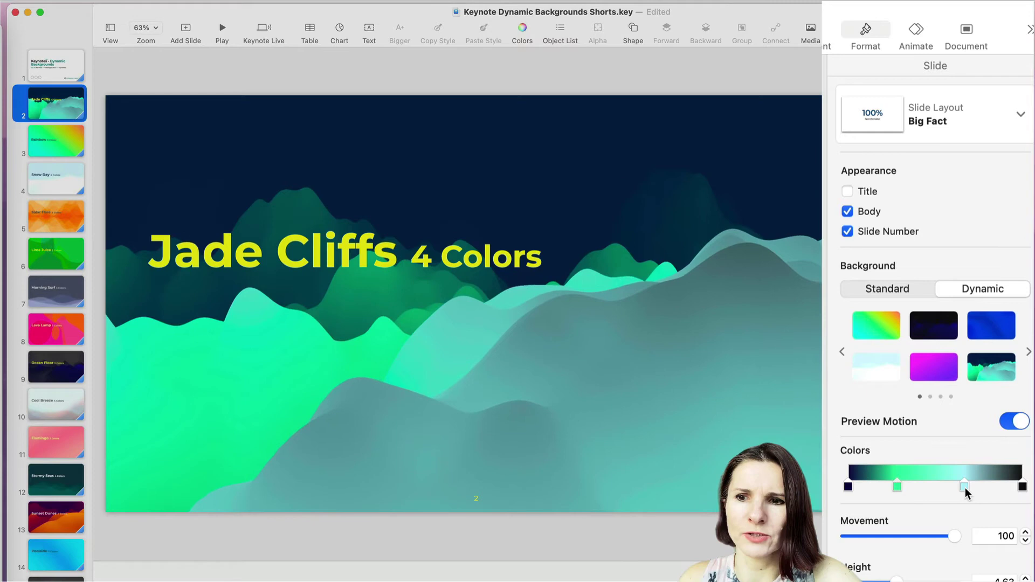
pyautogui.click(848, 487)
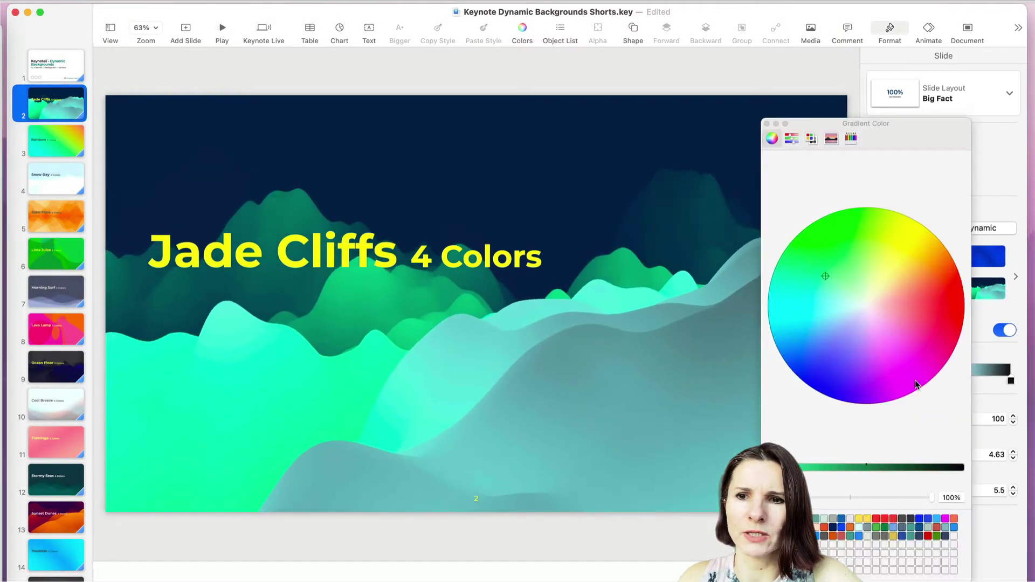
pyautogui.moveTo(825, 276); pyautogui.dragTo(854, 301)
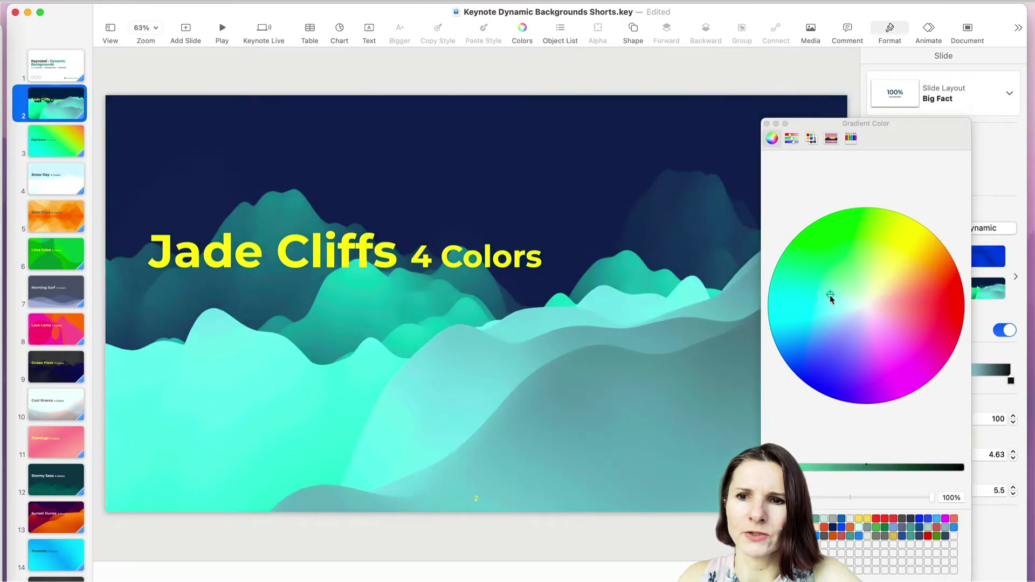
pyautogui.click(768, 124)
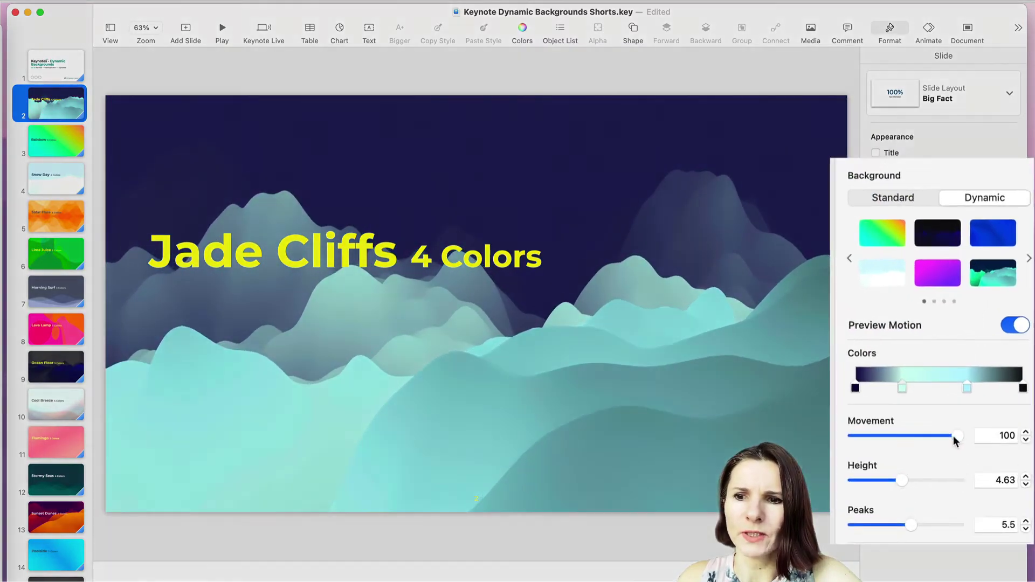
# Lower Movement to 80.83, Height to 2.17 and Peaks to 5.08, then select the Jade Cliffs 4 Colors title.
pyautogui.moveTo(953, 419)
pyautogui.mouseDown()
pyautogui.moveTo(937, 443)
pyautogui.moveTo(883, 444)
pyautogui.moveTo(949, 441)
pyautogui.moveTo(939, 441)
pyautogui.mouseUp()
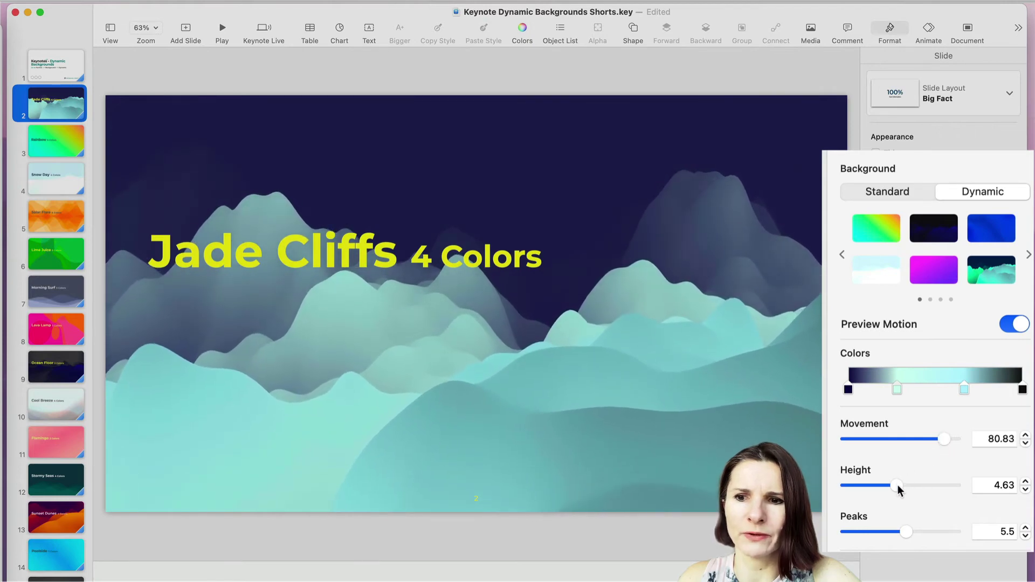
pyautogui.moveTo(900, 483)
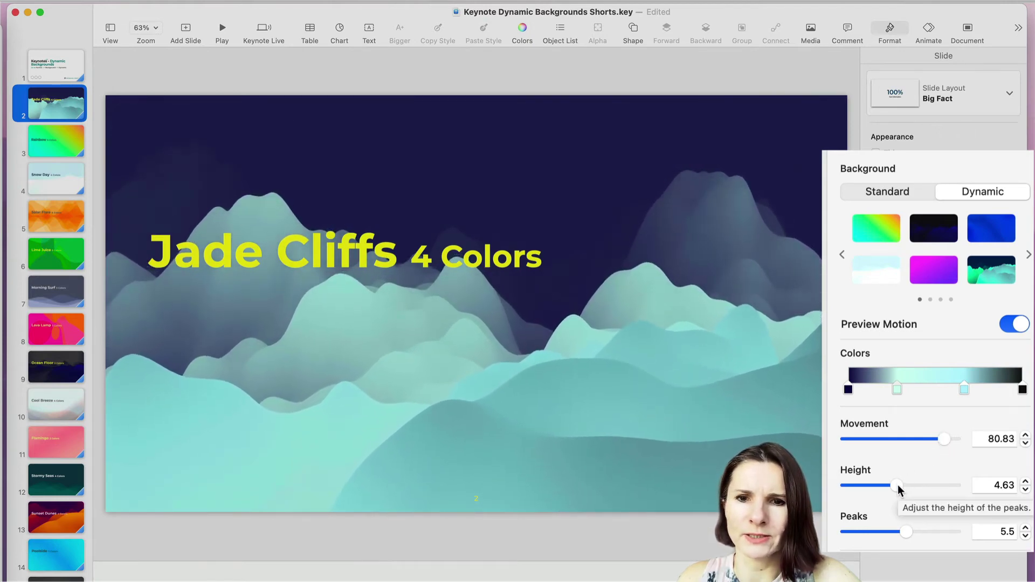
pyautogui.moveTo(901, 488); pyautogui.dragTo(870, 489)
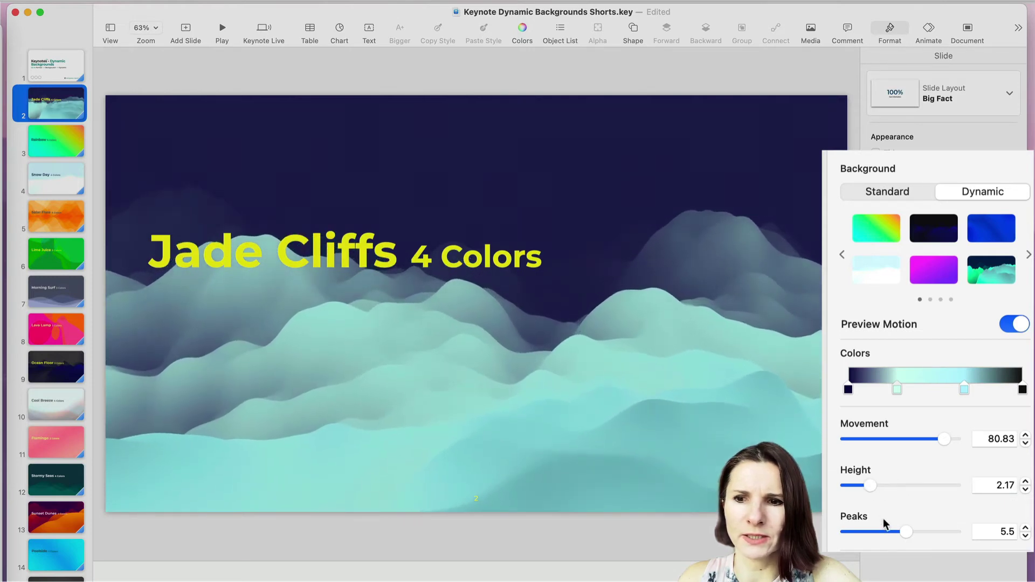
pyautogui.moveTo(909, 533); pyautogui.dragTo(902, 533)
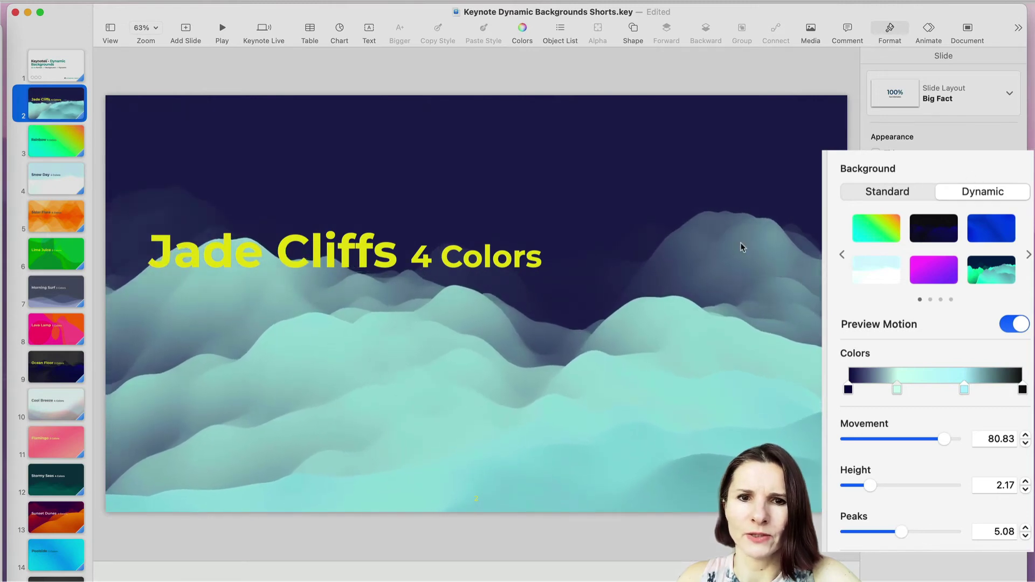
pyautogui.click(473, 269)
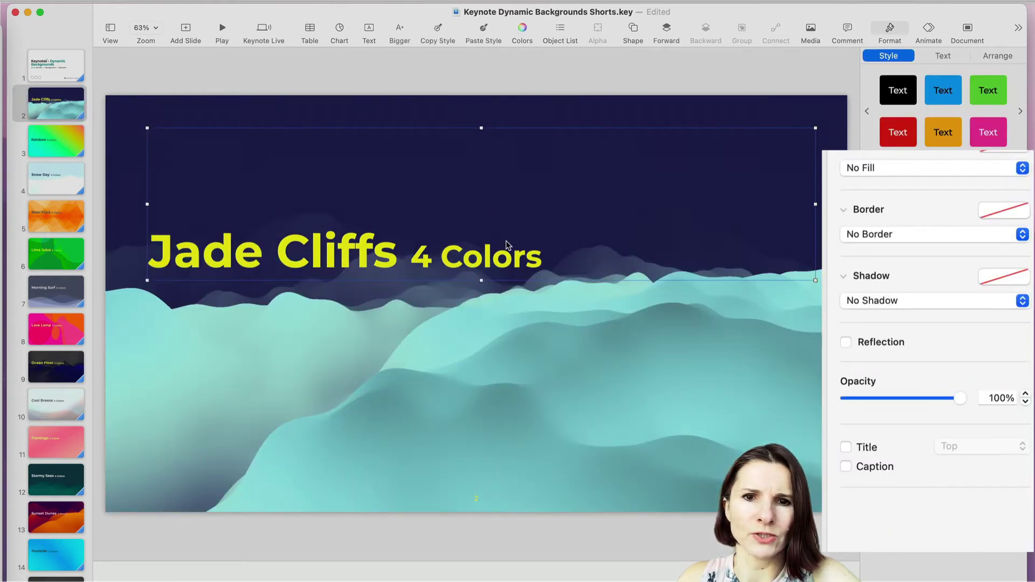
pyautogui.click(472, 315)
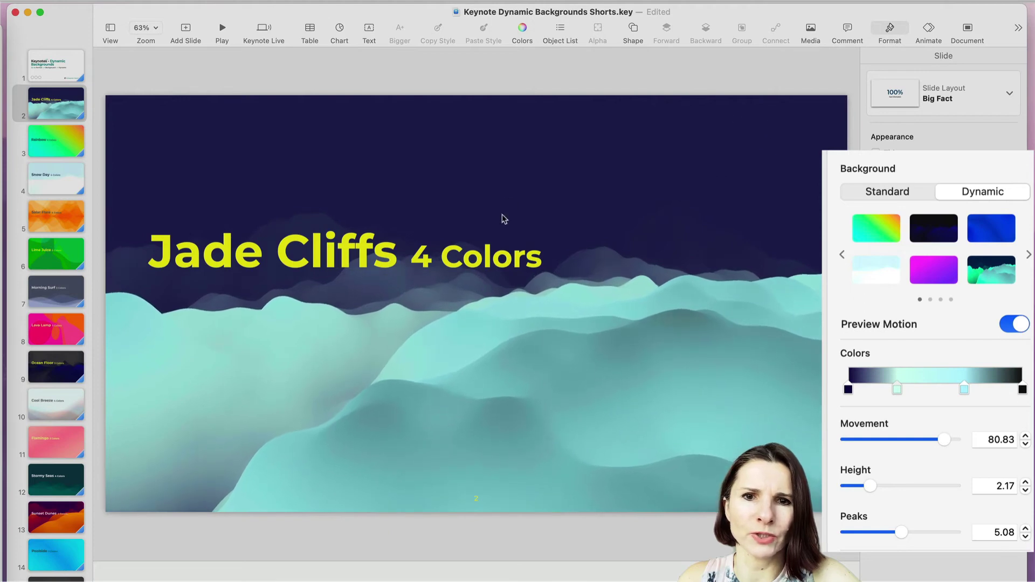
pyautogui.click(501, 260)
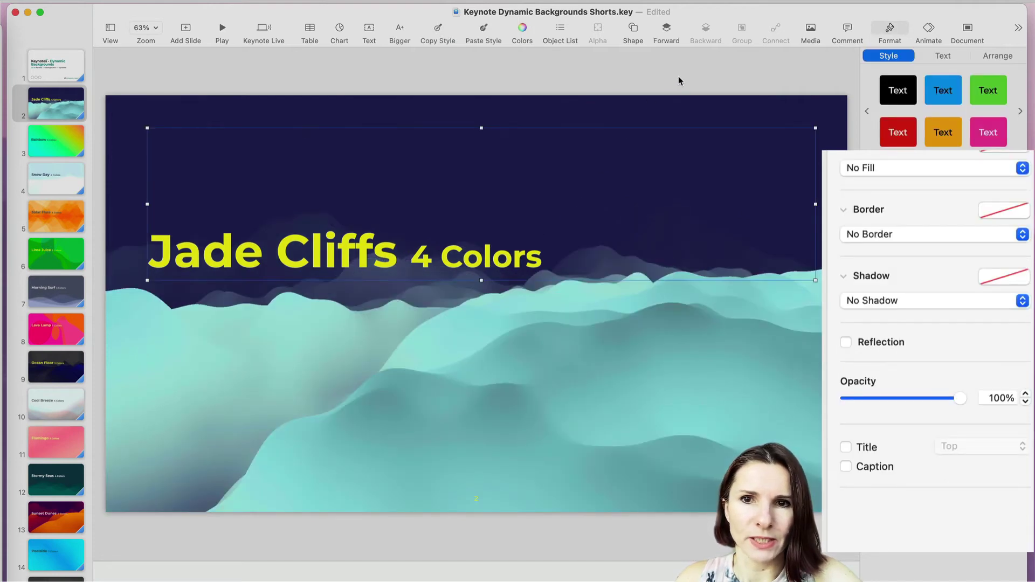
pyautogui.click(665, 101)
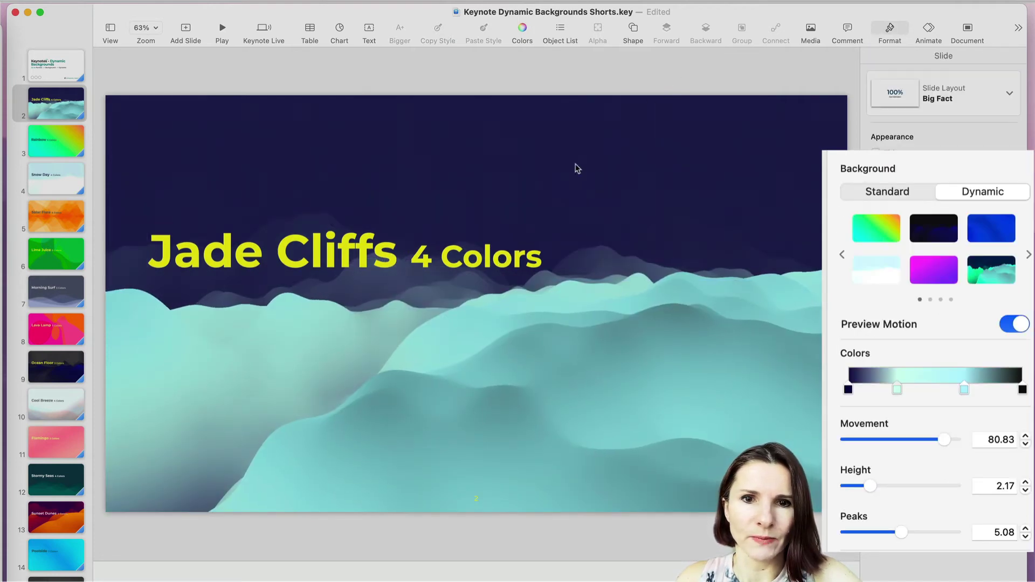
pyautogui.click(501, 257)
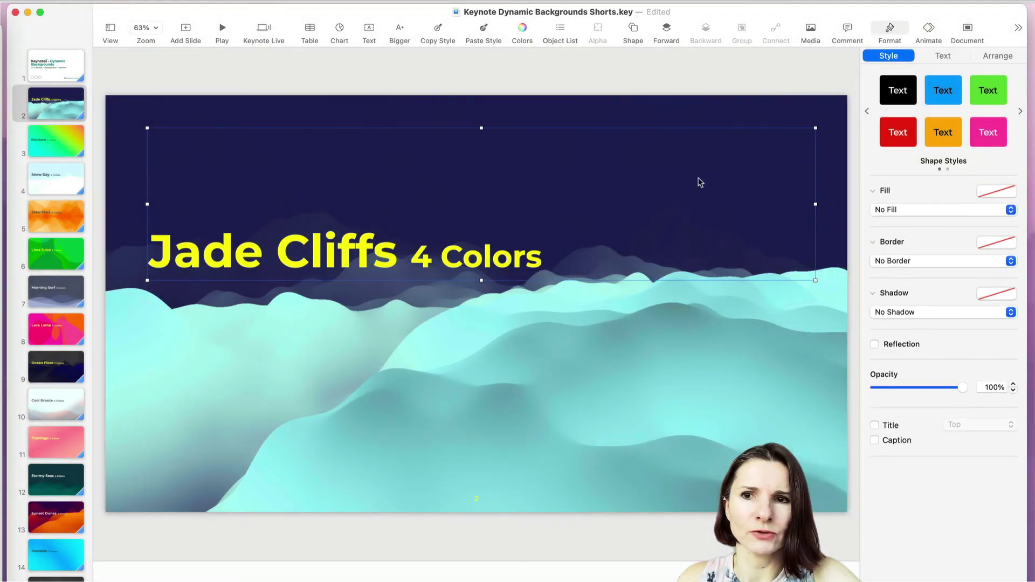
pyautogui.click(772, 110)
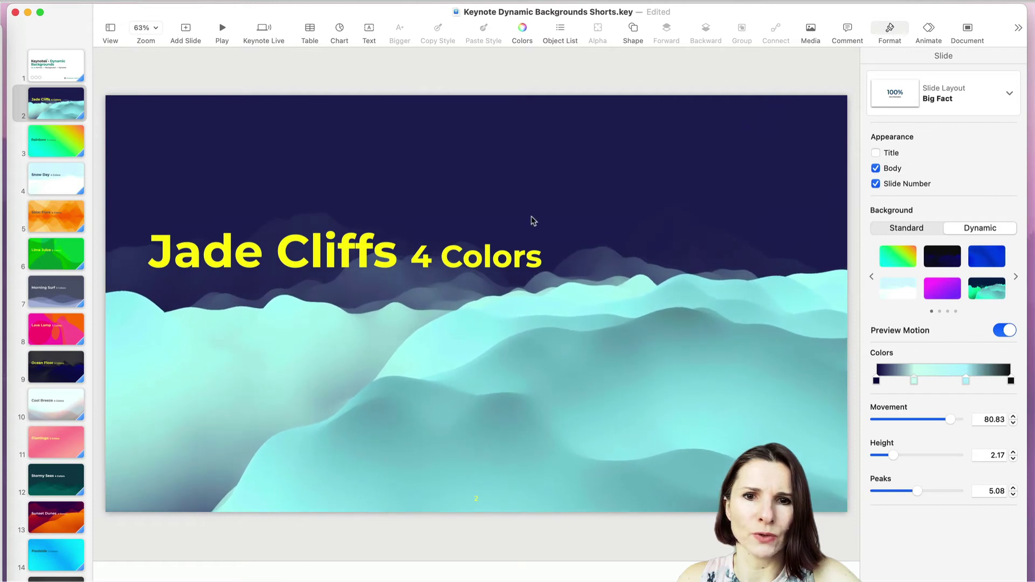
pyautogui.click(510, 255)
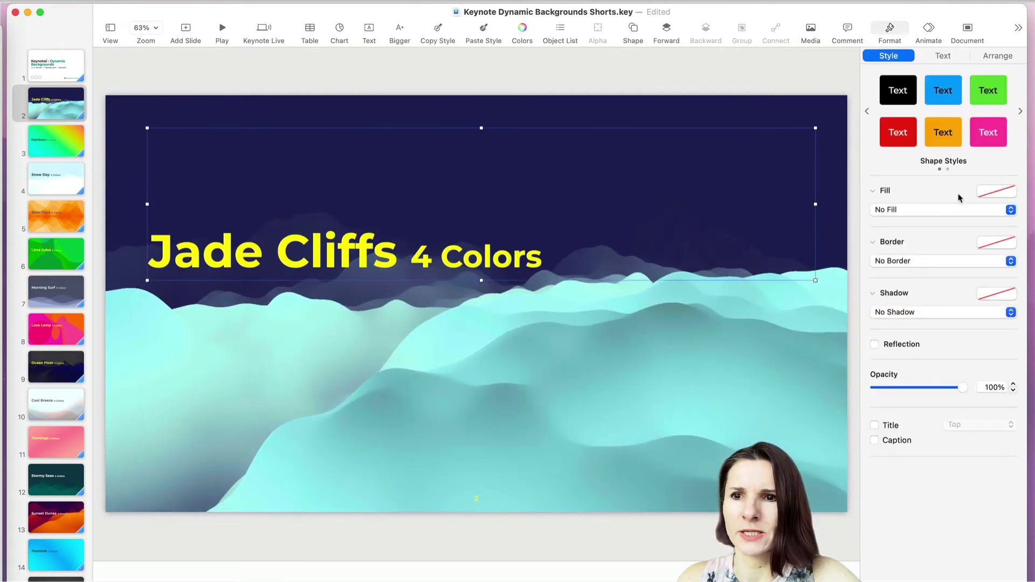
pyautogui.click(942, 57)
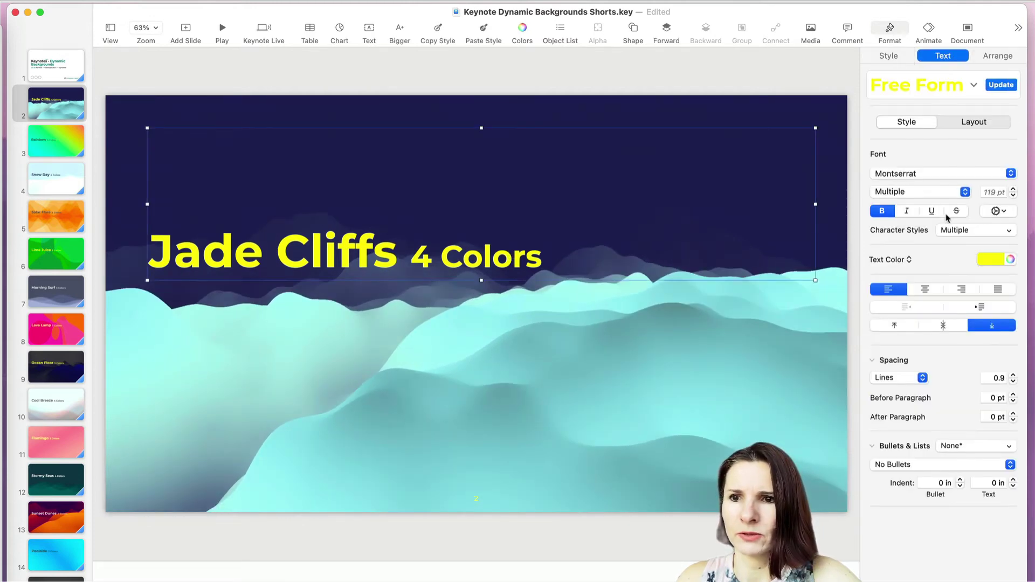
pyautogui.click(1010, 259)
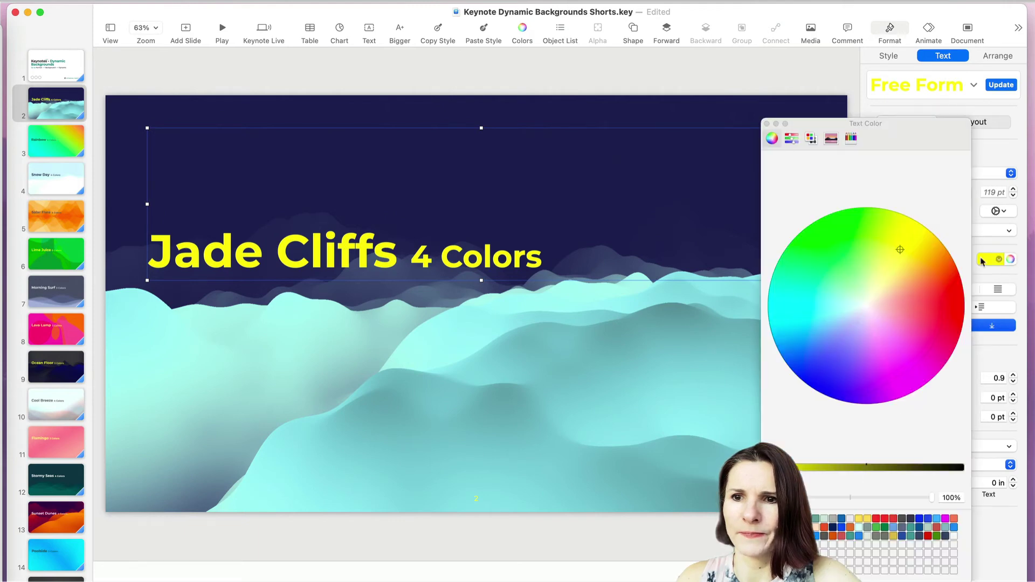
pyautogui.click(824, 351)
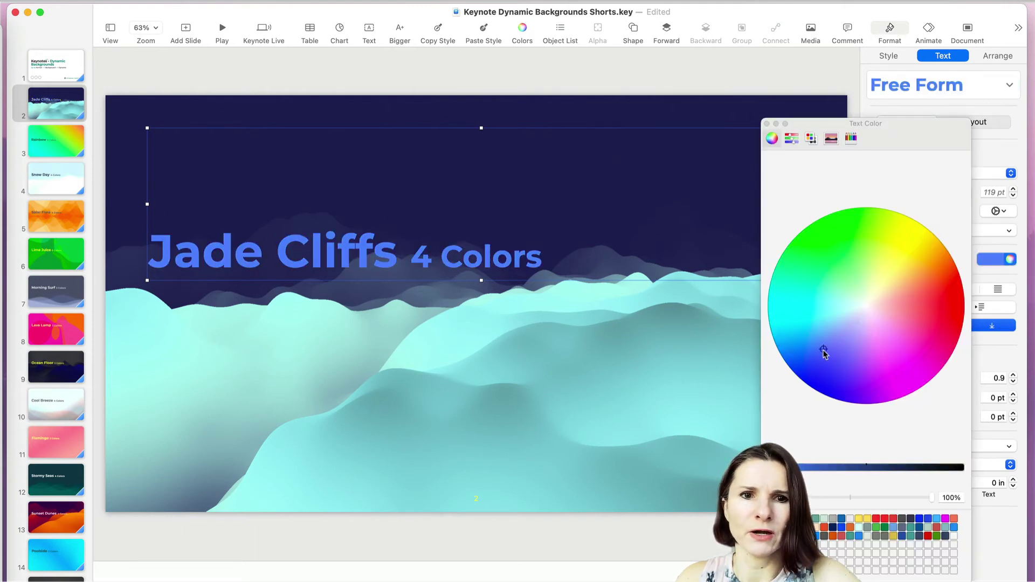
pyautogui.click(848, 318)
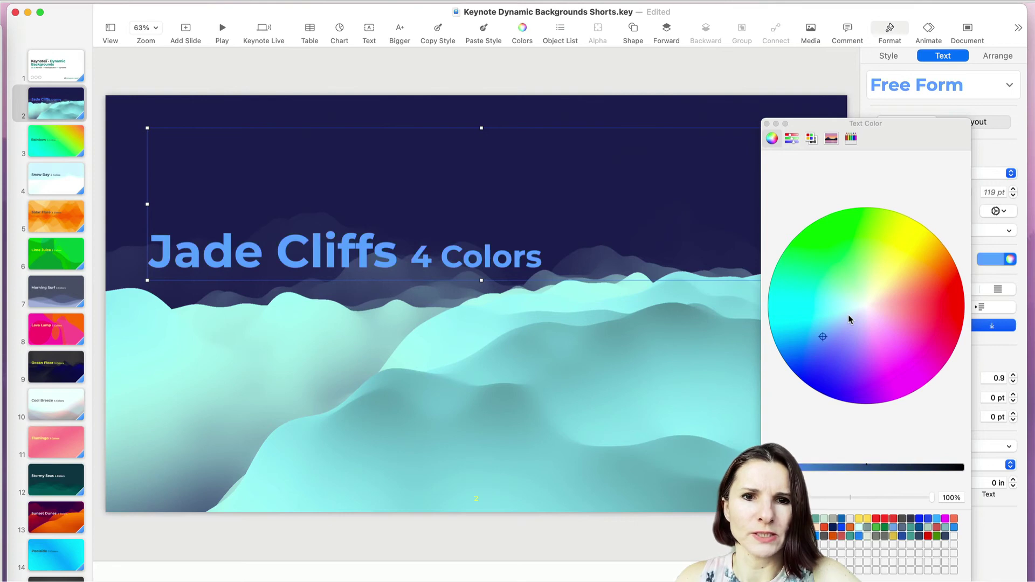
pyautogui.click(899, 249)
pyautogui.click(767, 127)
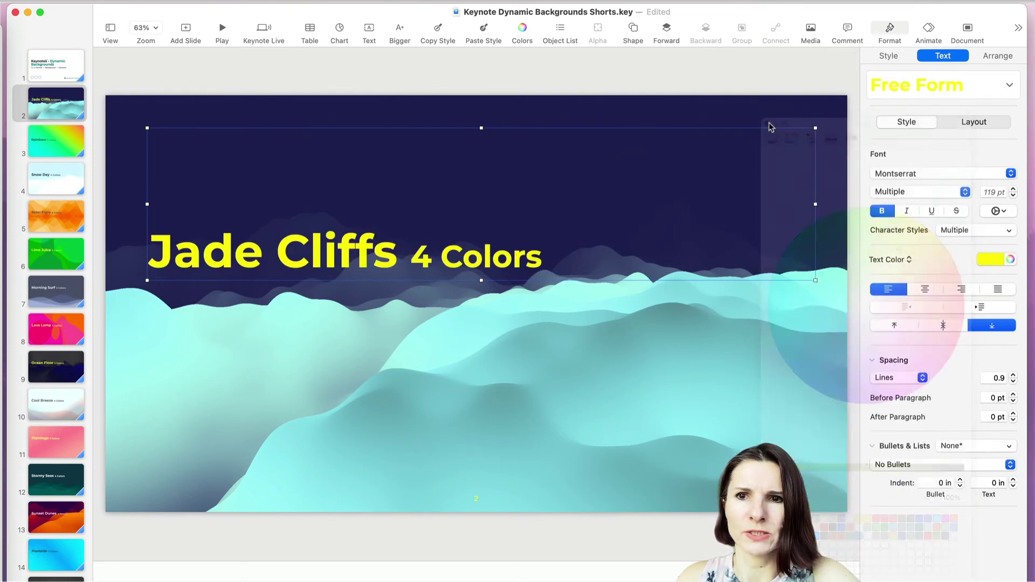
pyautogui.click(705, 139)
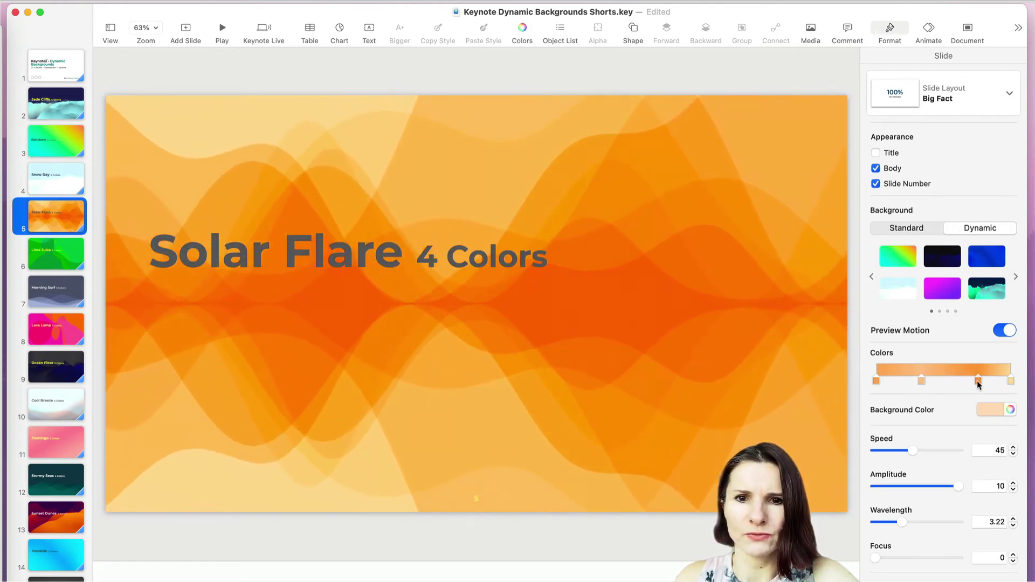
# Shift a Solar Flare gradient colour stop left and recolour it pale mint green.
pyautogui.moveTo(968, 380); pyautogui.dragTo(955, 381)
pyautogui.doubleClick(919, 382)
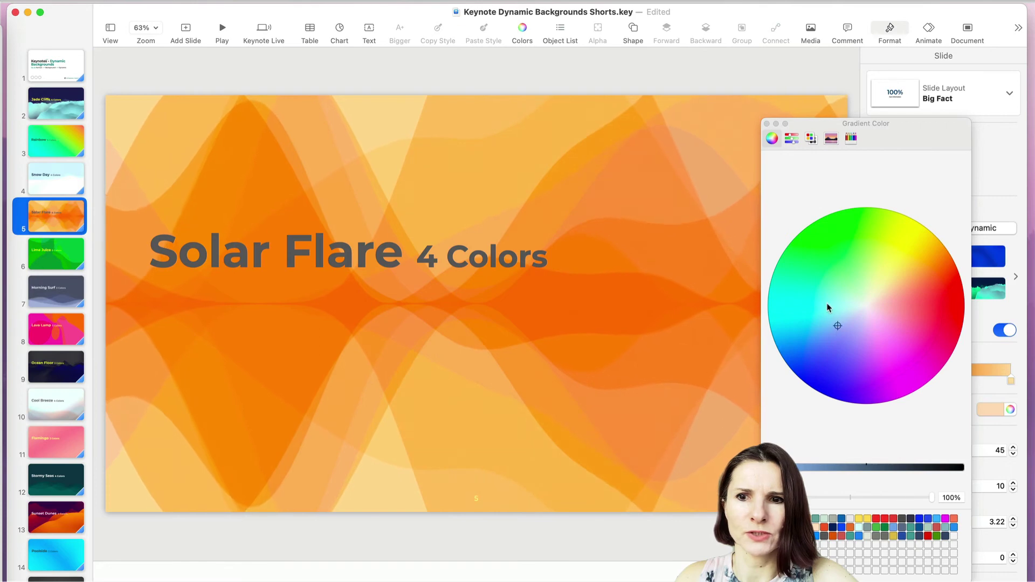
pyautogui.click(826, 301)
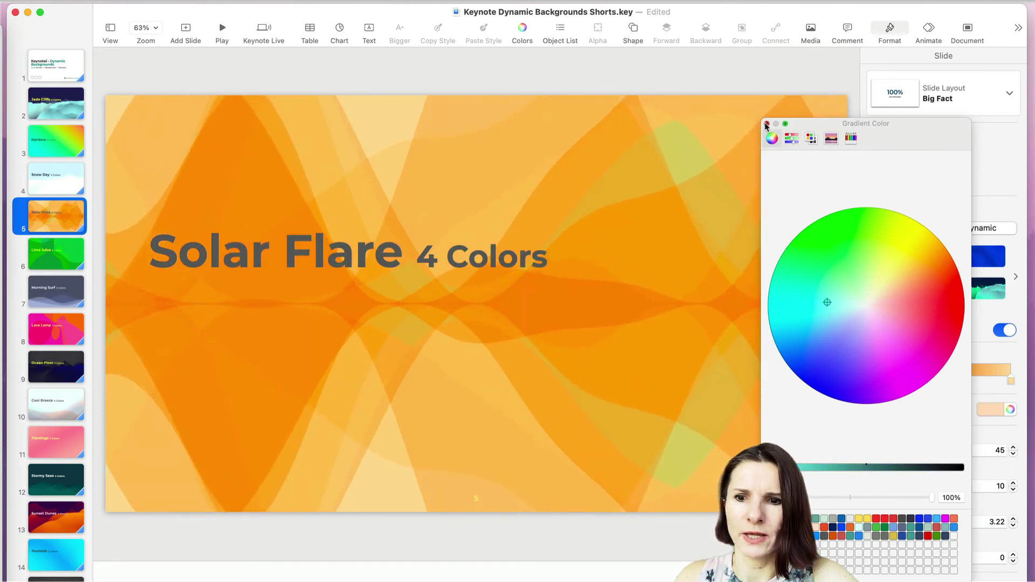
pyautogui.click(767, 124)
# Set wave Speed to about 21, Amplitude 1.47, Wavelength 3.18 and Focus 2.11.
pyautogui.moveTo(886, 415); pyautogui.dragTo(959, 415)
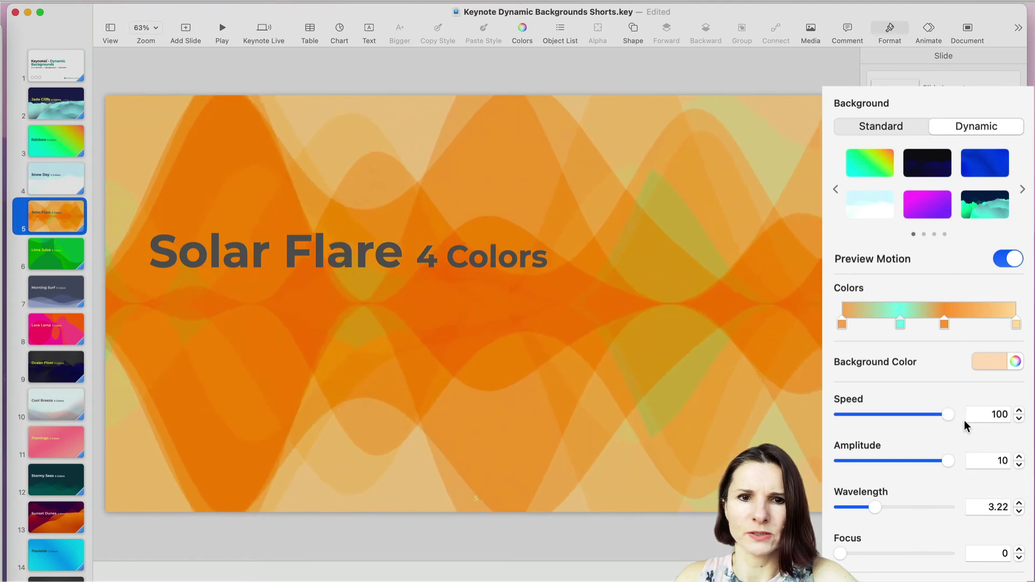
pyautogui.moveTo(948, 414); pyautogui.dragTo(849, 415)
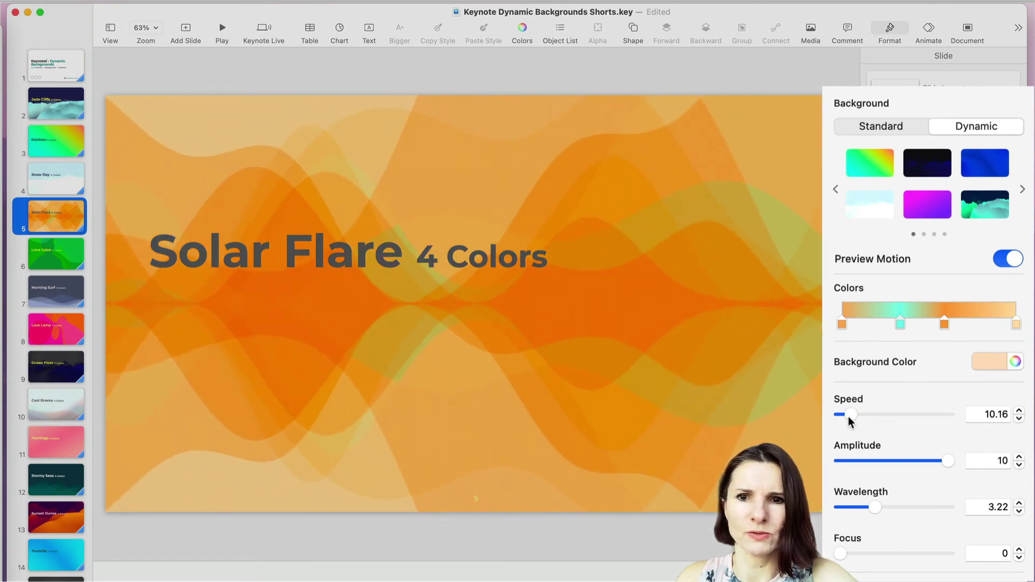
pyautogui.moveTo(952, 461); pyautogui.dragTo(859, 468)
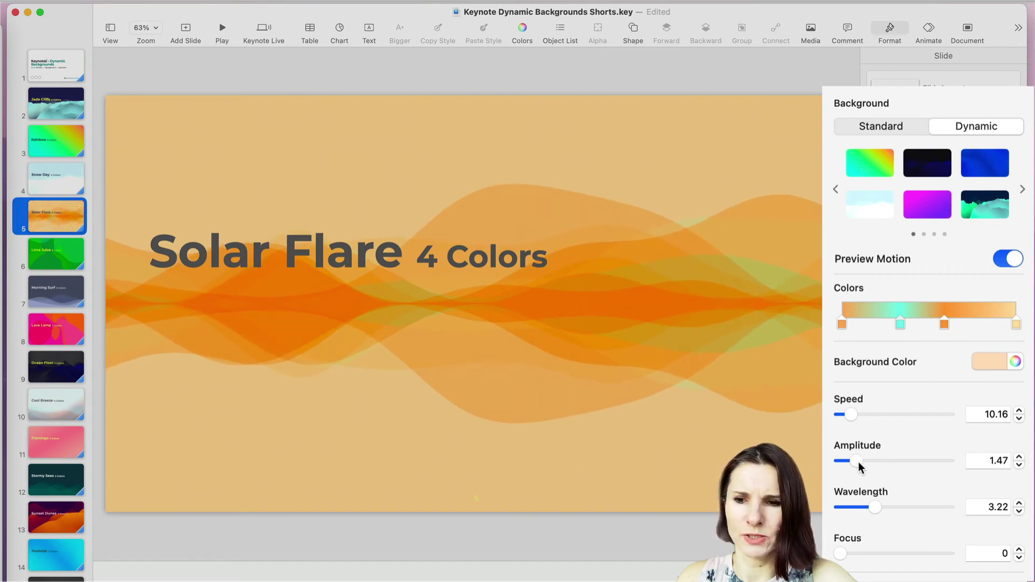
pyautogui.moveTo(882, 508); pyautogui.dragTo(876, 510)
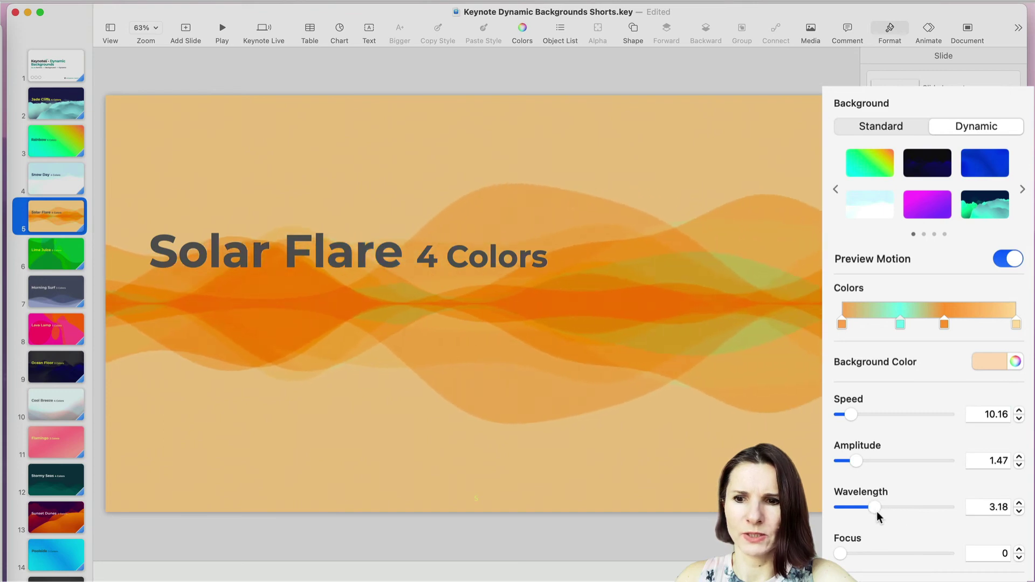
pyautogui.moveTo(842, 555); pyautogui.dragTo(867, 558)
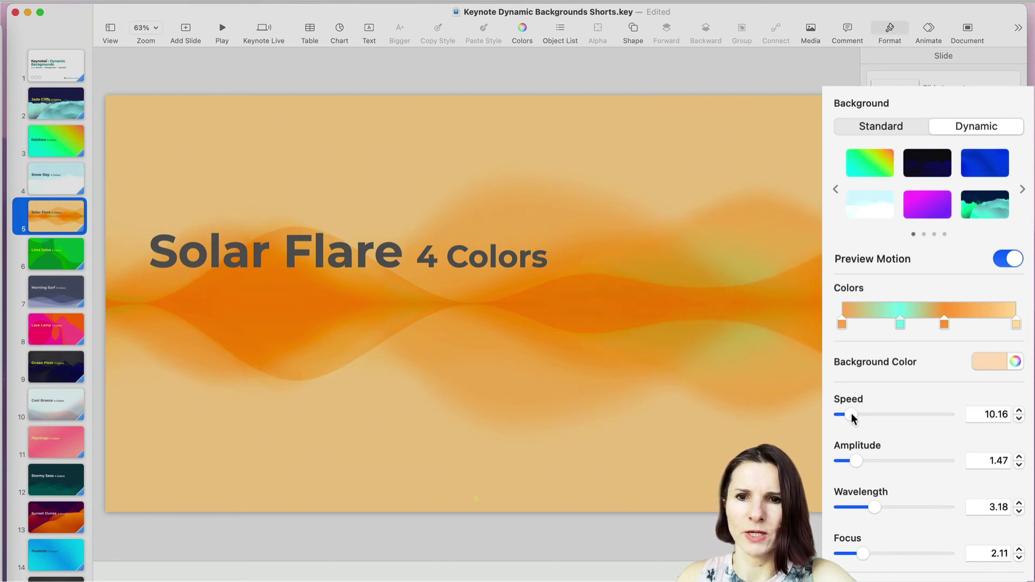
pyautogui.moveTo(853, 417); pyautogui.dragTo(864, 418)
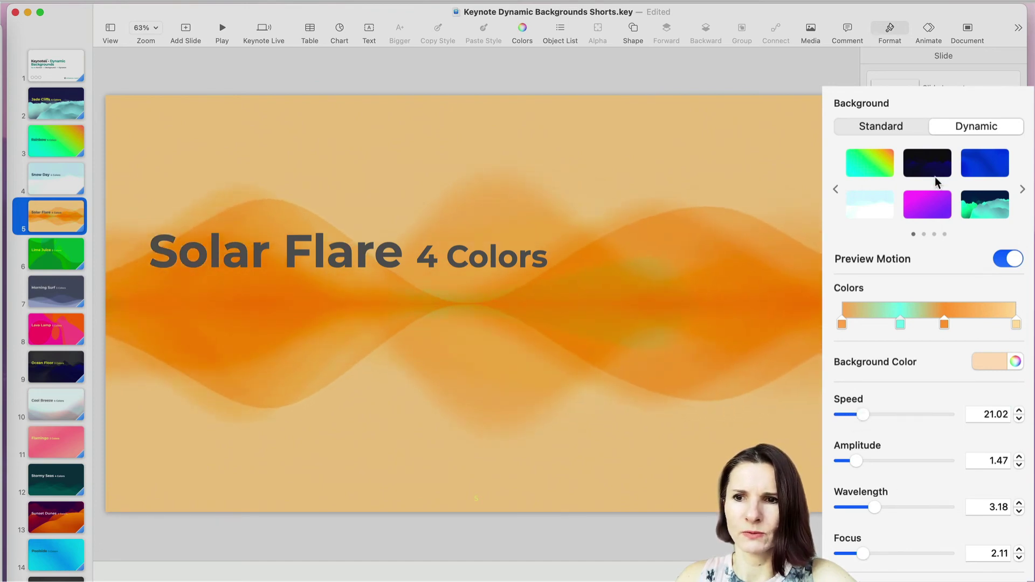
# Try the pink preset, apply the pale misty preset, shift its red stop, and select the Solar Flare title.
pyautogui.click(1025, 191)
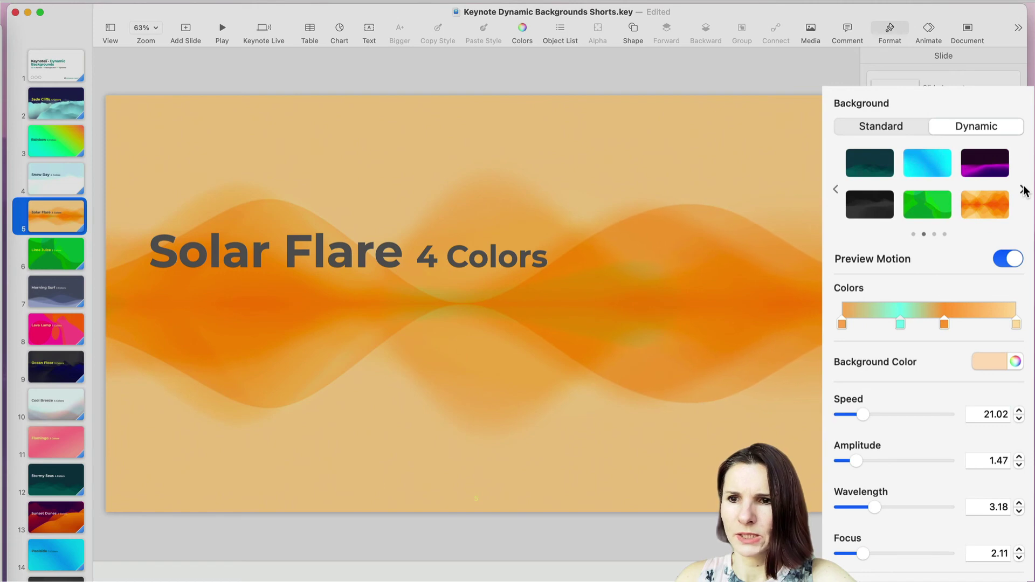
pyautogui.click(1024, 191)
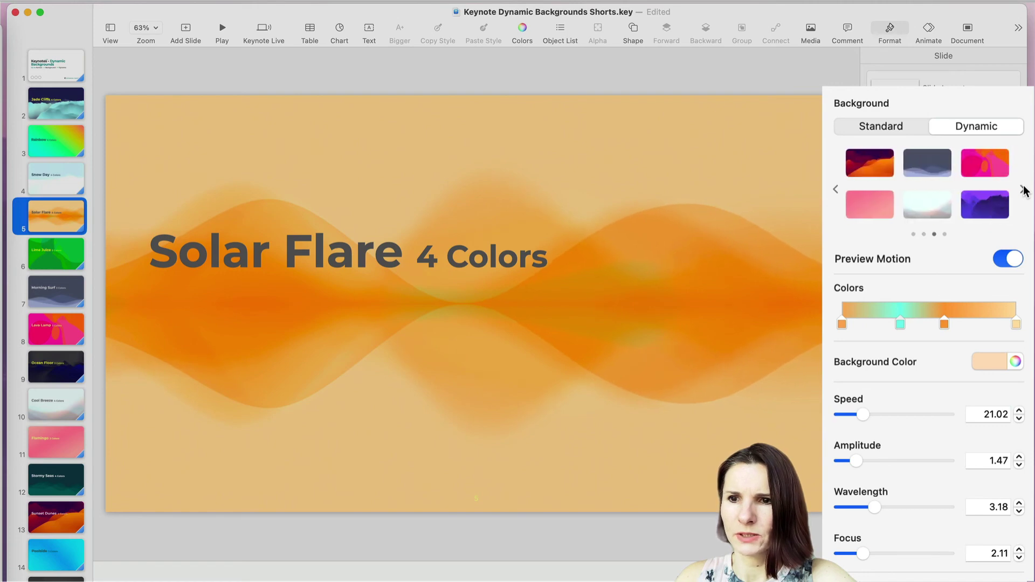
pyautogui.click(865, 207)
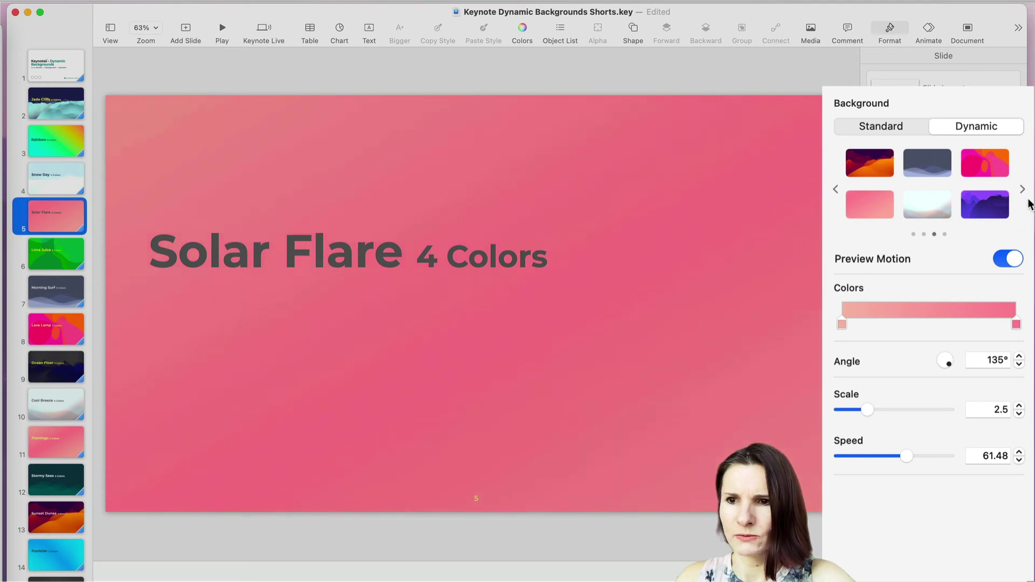
pyautogui.click(928, 206)
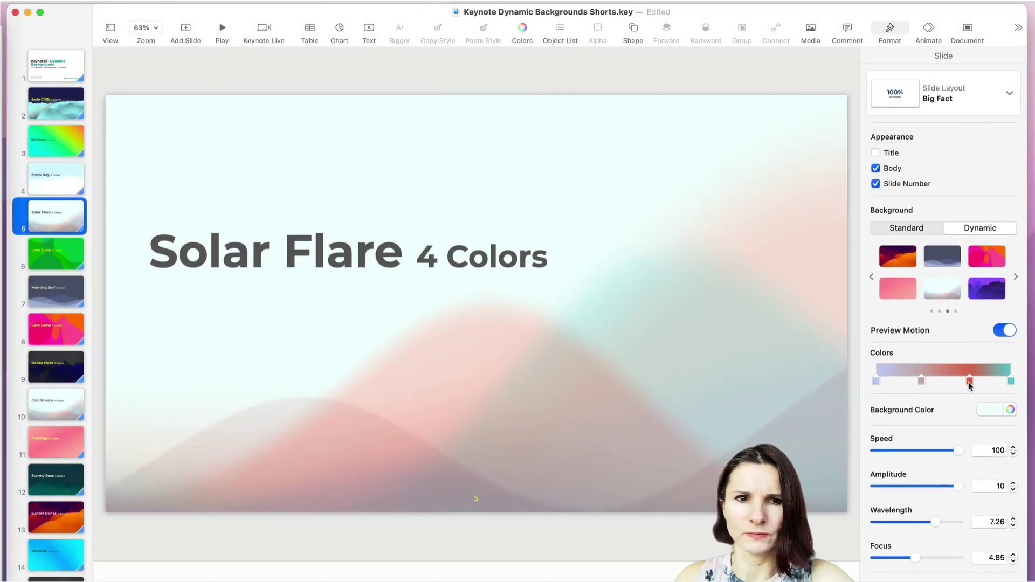
pyautogui.moveTo(966, 381); pyautogui.dragTo(953, 381)
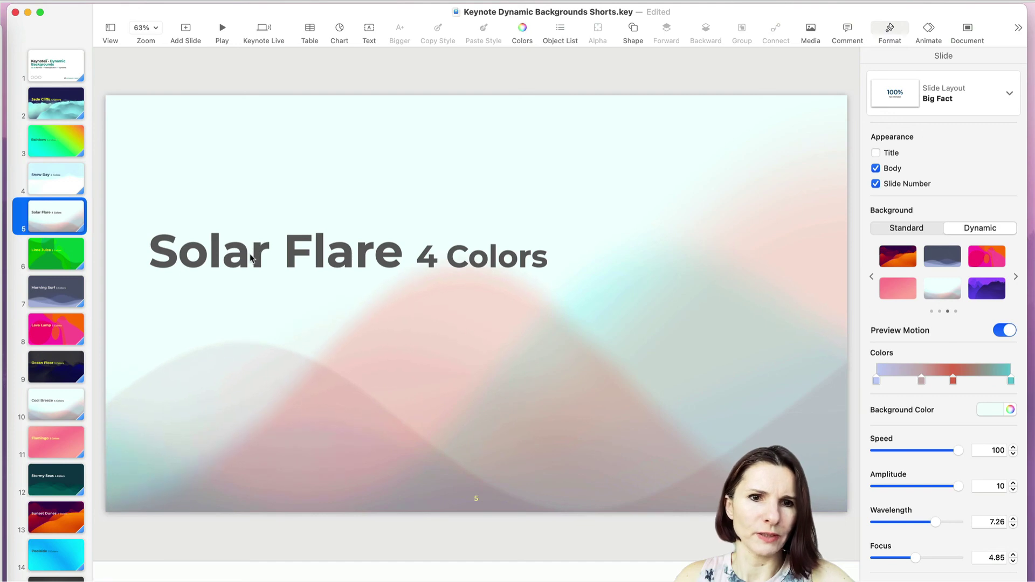
pyautogui.click(333, 258)
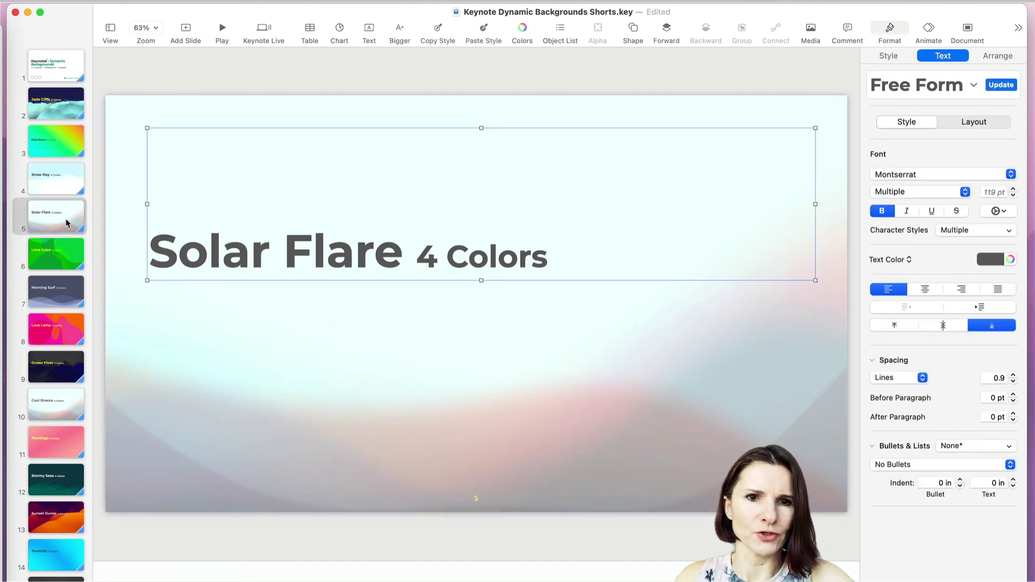
# Apply the grey-blue waves preset to the Lime Juice slide, then open Morning Surf.
pyautogui.click(79, 259)
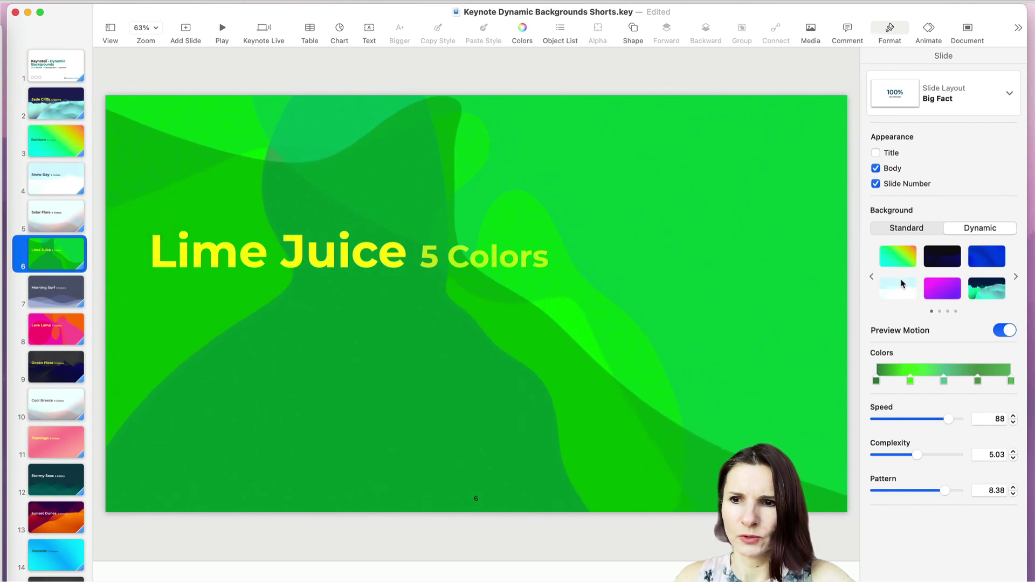
pyautogui.click(1016, 277)
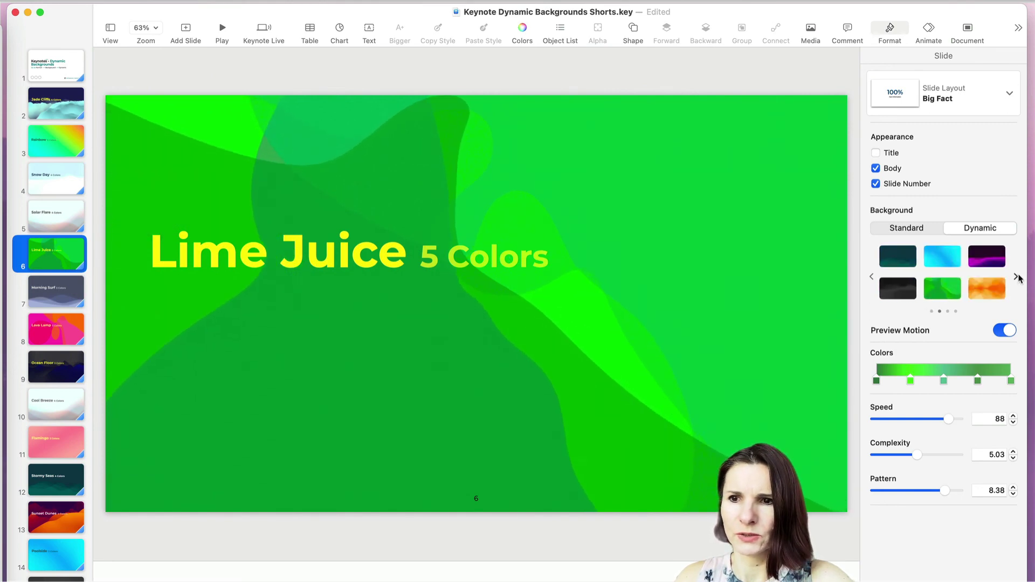
pyautogui.click(1016, 278)
pyautogui.click(945, 258)
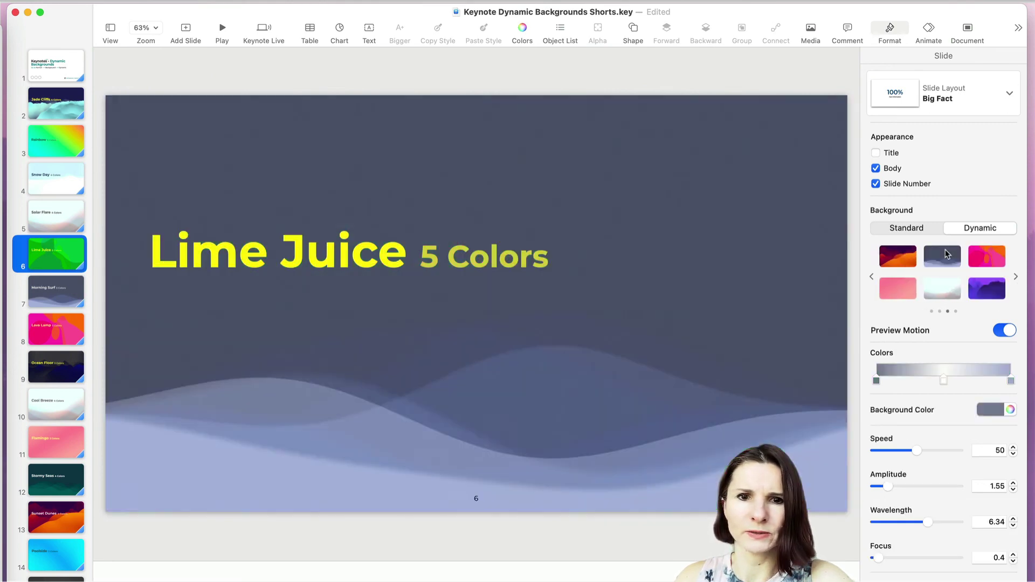
pyautogui.click(64, 298)
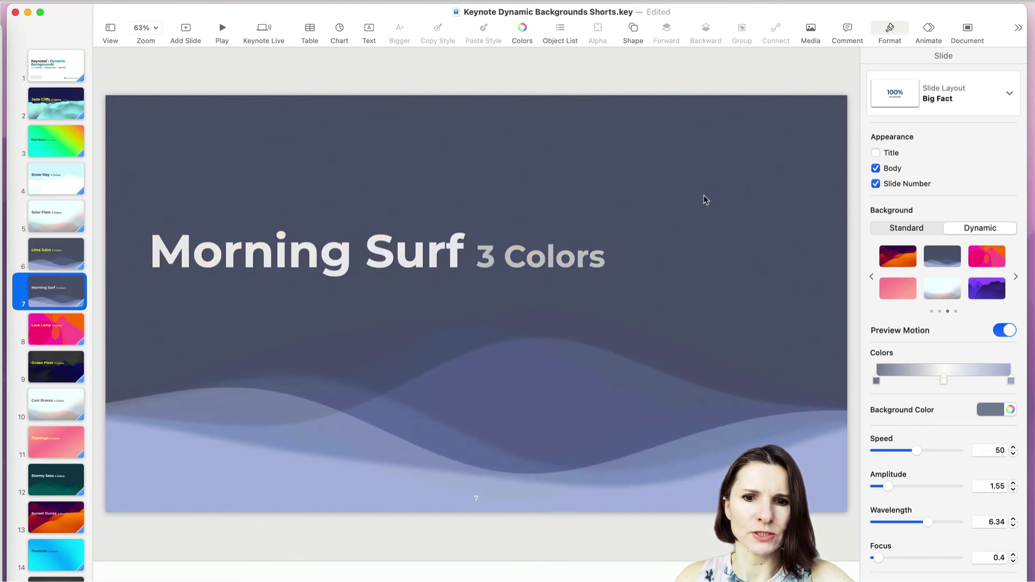